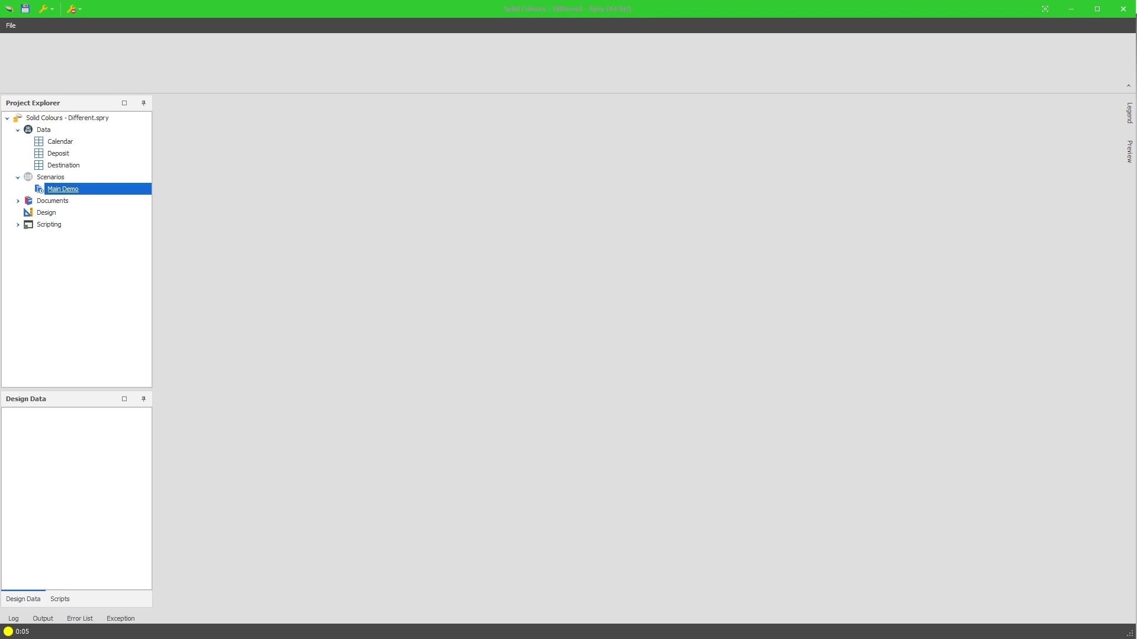
Export the Main Demo scenario with its preselected items as Main Demo.xml in Documents\Spry Play, replacing the existing file.
right_click(75, 191)
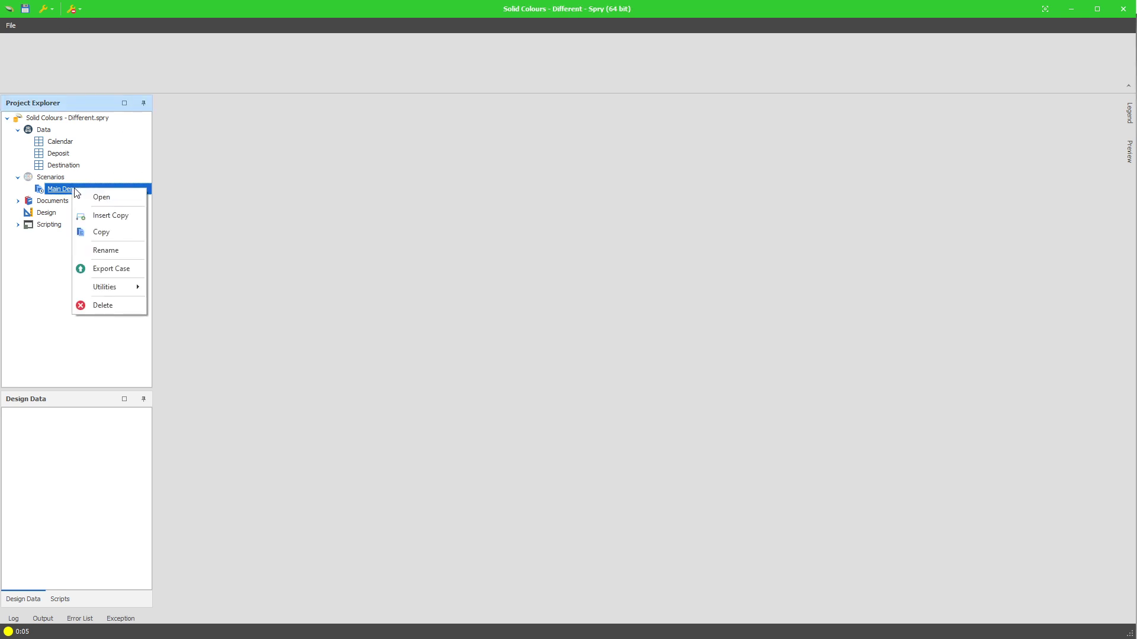
left_click(45, 251)
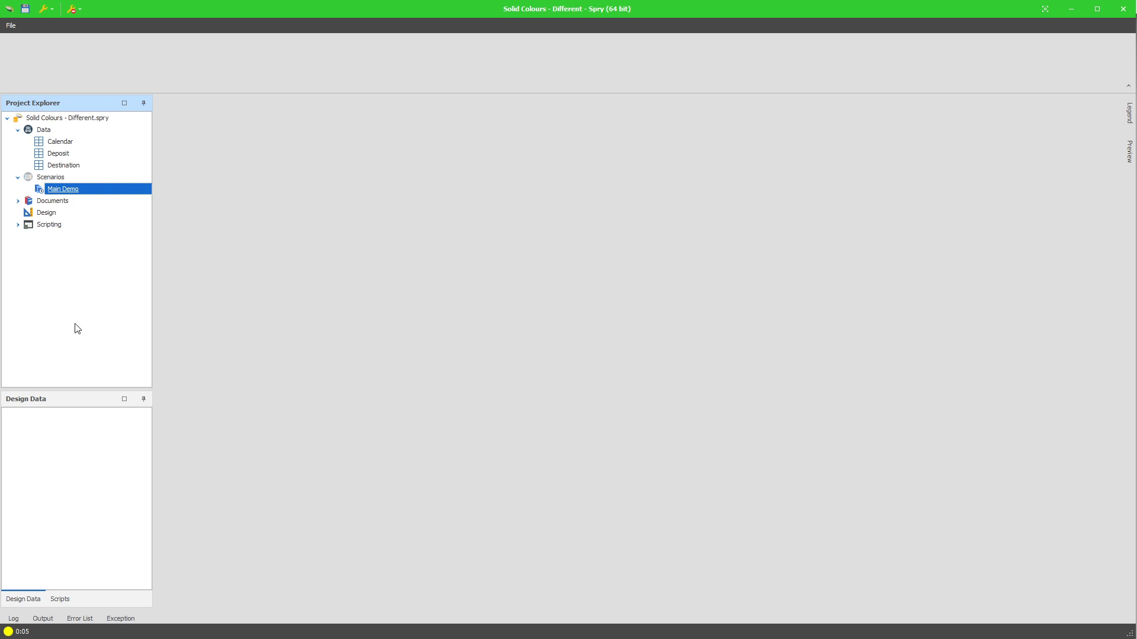
right_click(65, 191)
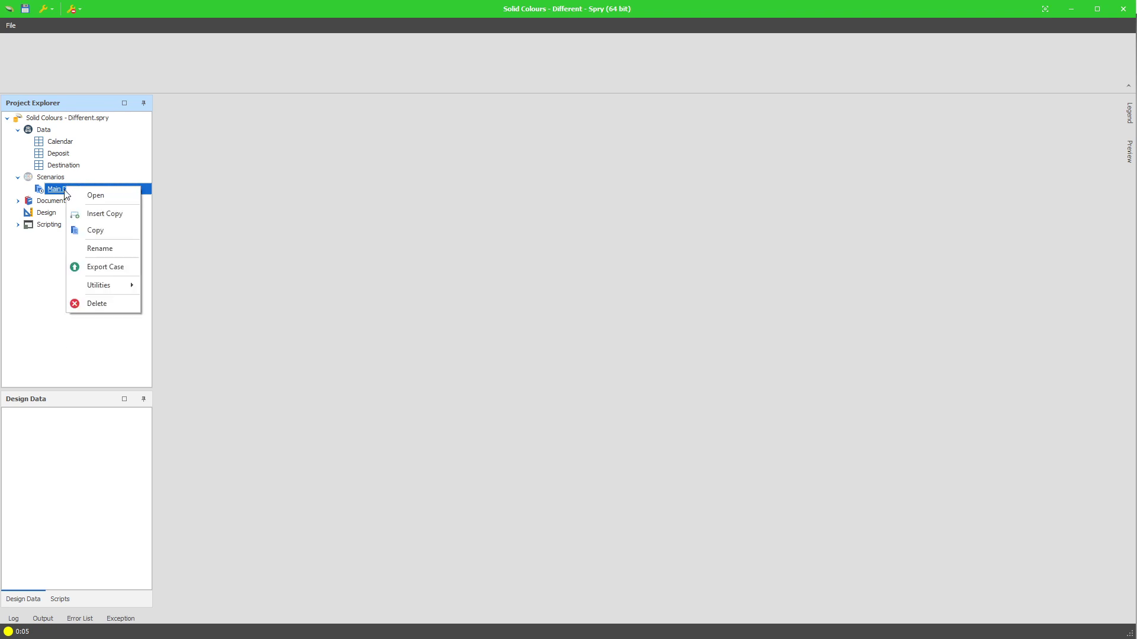
left_click(109, 267)
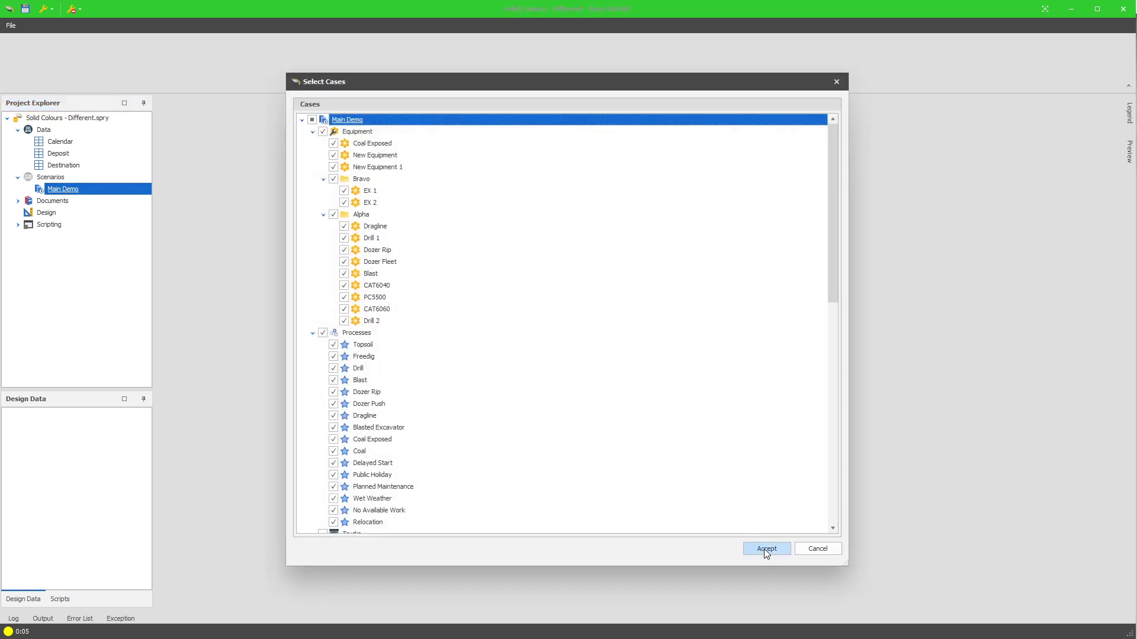
left_click(765, 550)
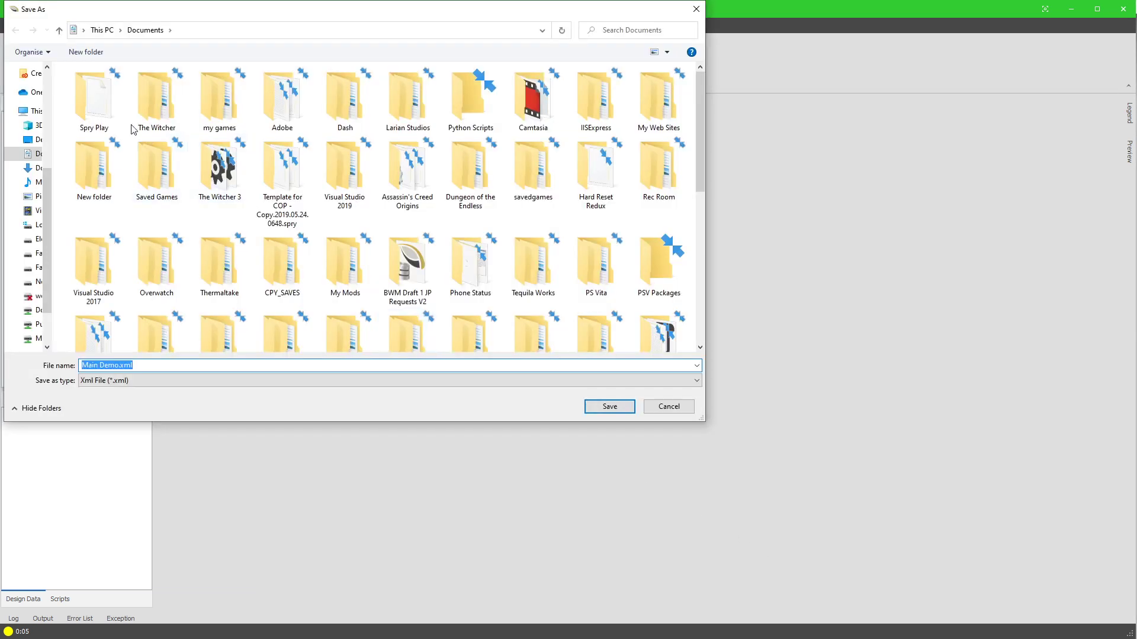
double_click(109, 116)
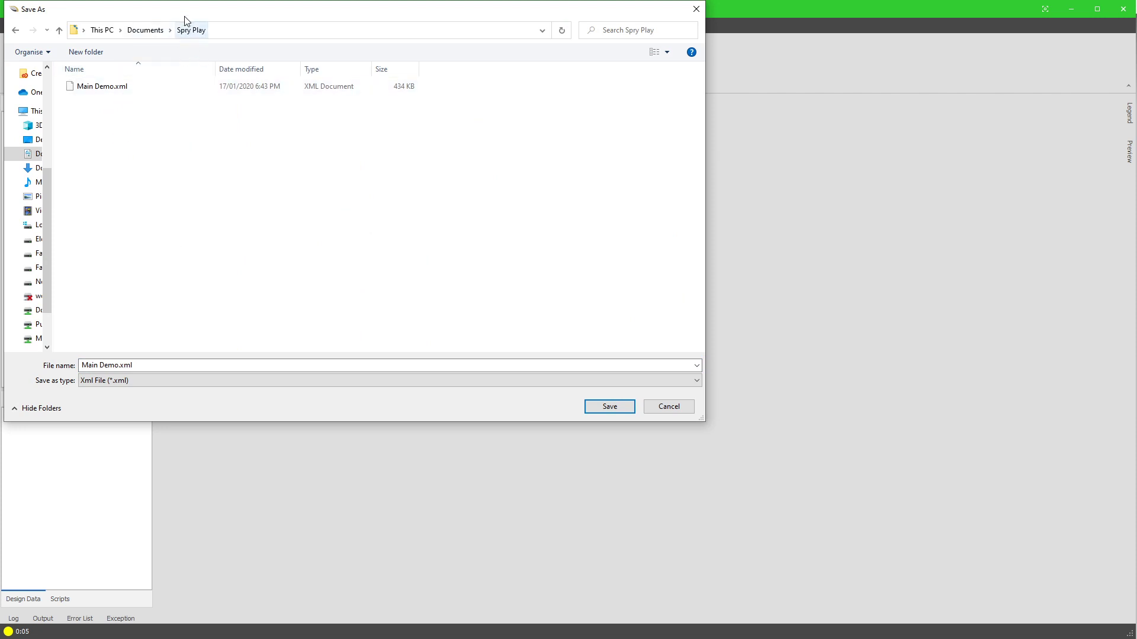
left_click_drag(184, 12, 353, 134)
left_click(779, 528)
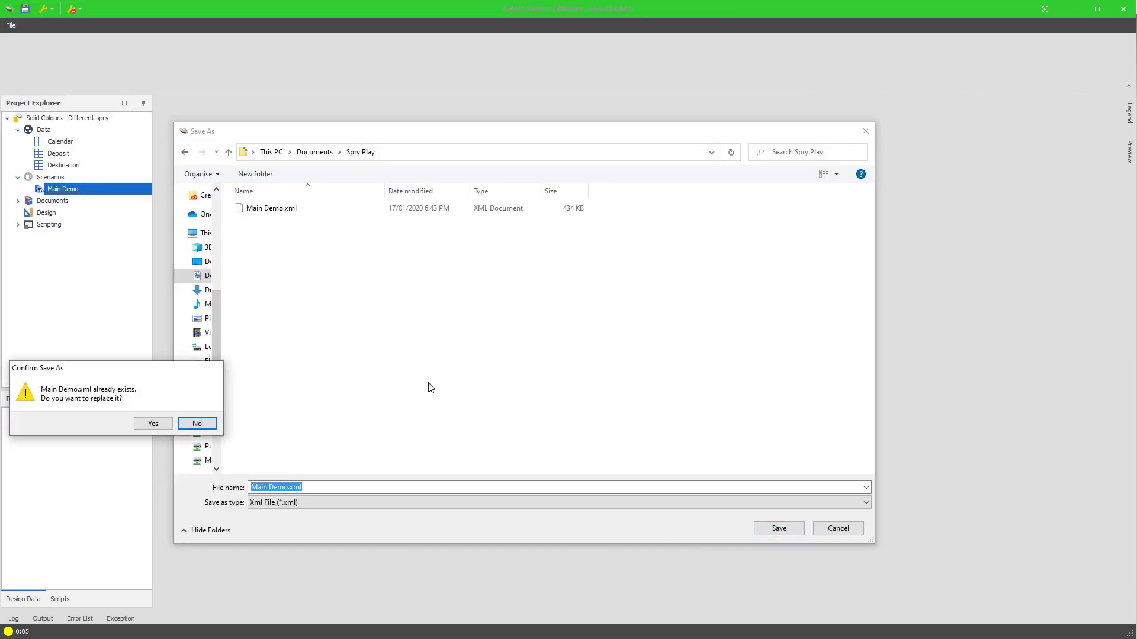
left_click(155, 424)
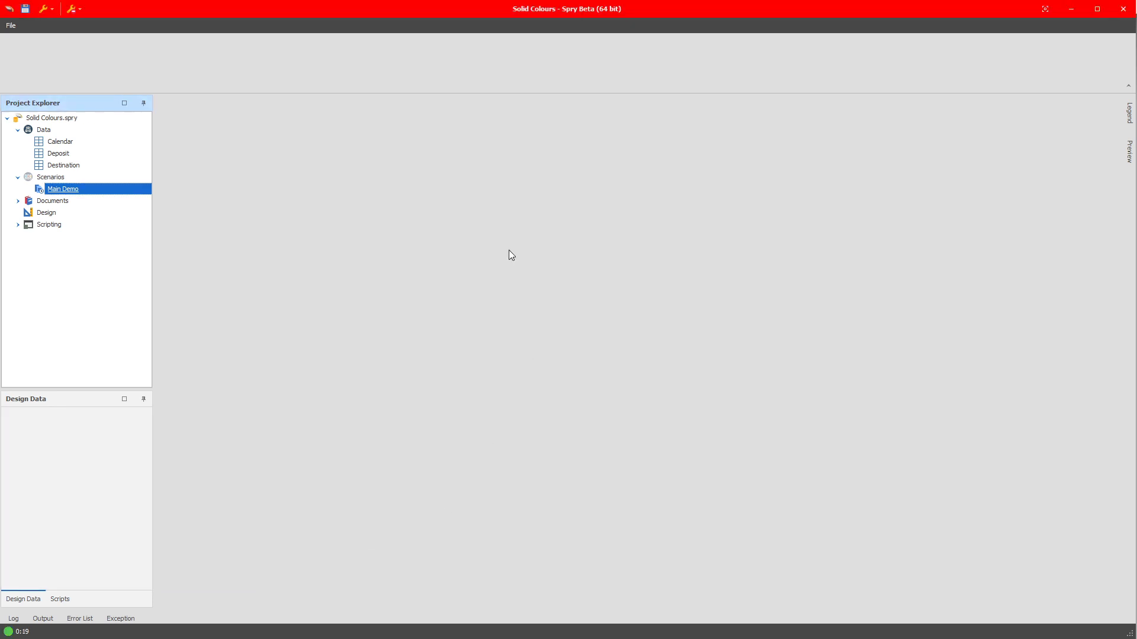
right_click(69, 180)
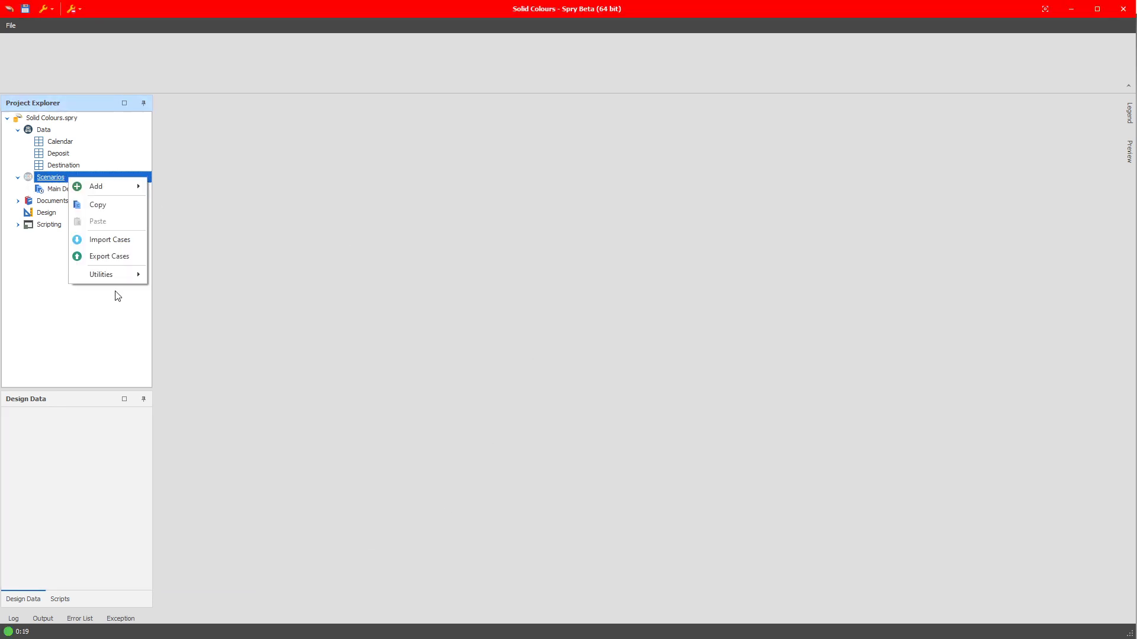
left_click(276, 265)
left_click(89, 189)
right_click(91, 192)
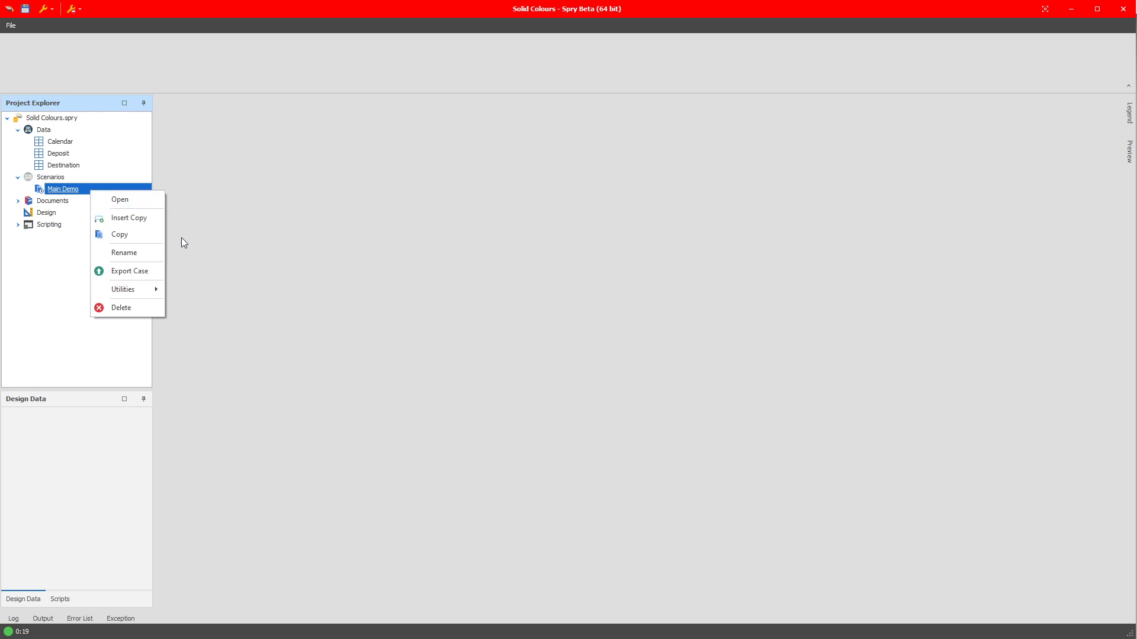
mouse_move(133, 292)
left_click(273, 191)
right_click(89, 118)
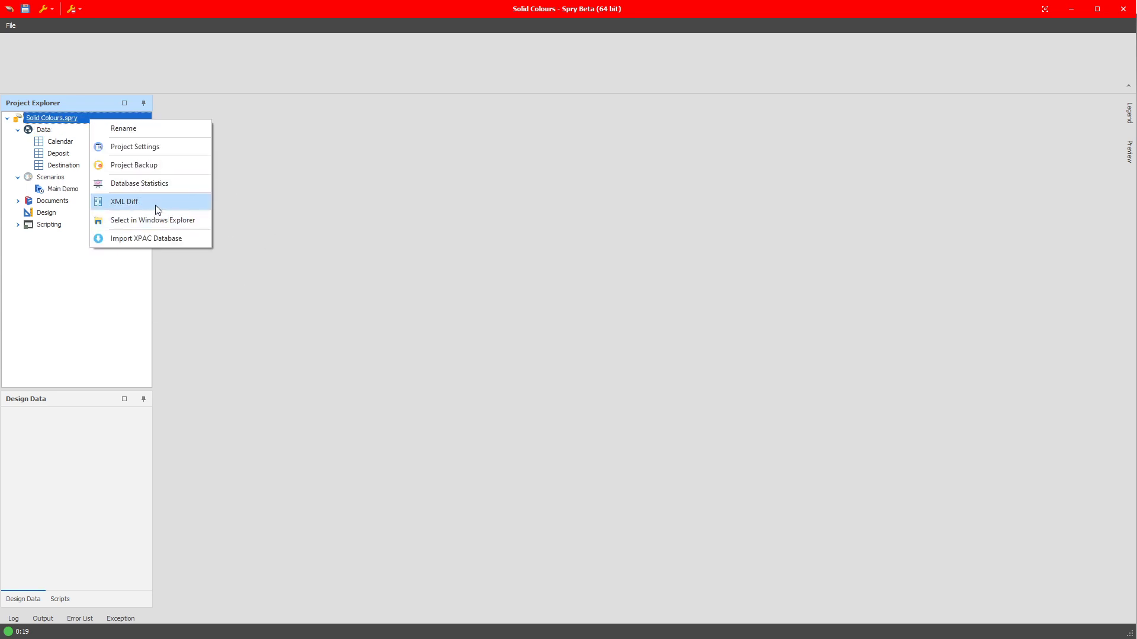
Start an XML Diff on the Solid Colours project's Scenarios, using the file Main Demo.xml from Spry Play as the original.
left_click(59, 177)
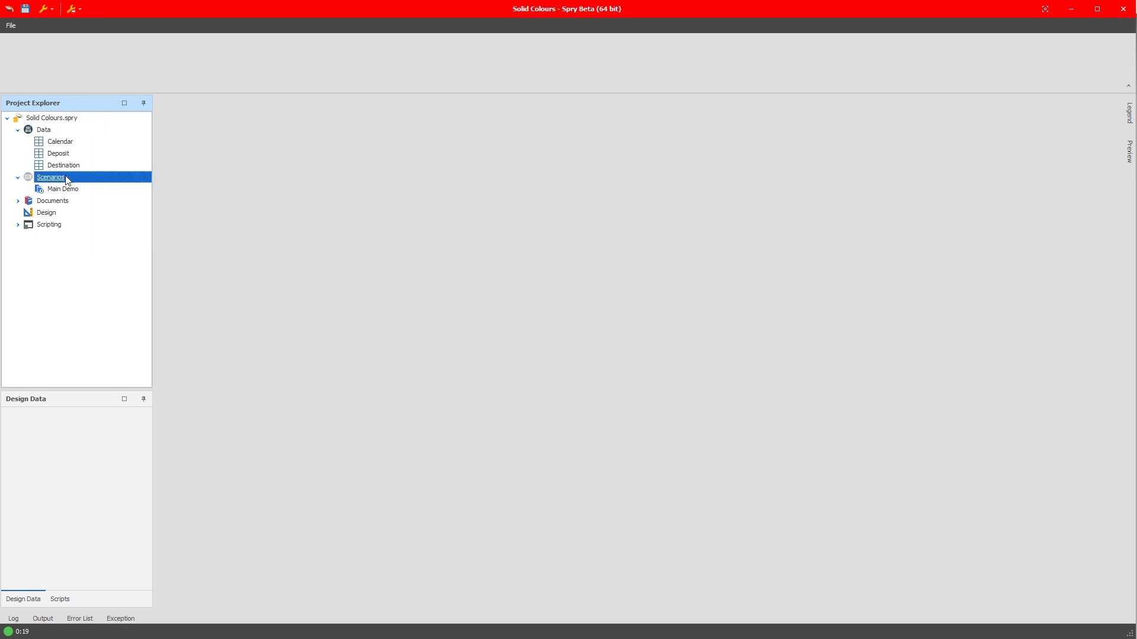
right_click(64, 176)
mouse_move(112, 273)
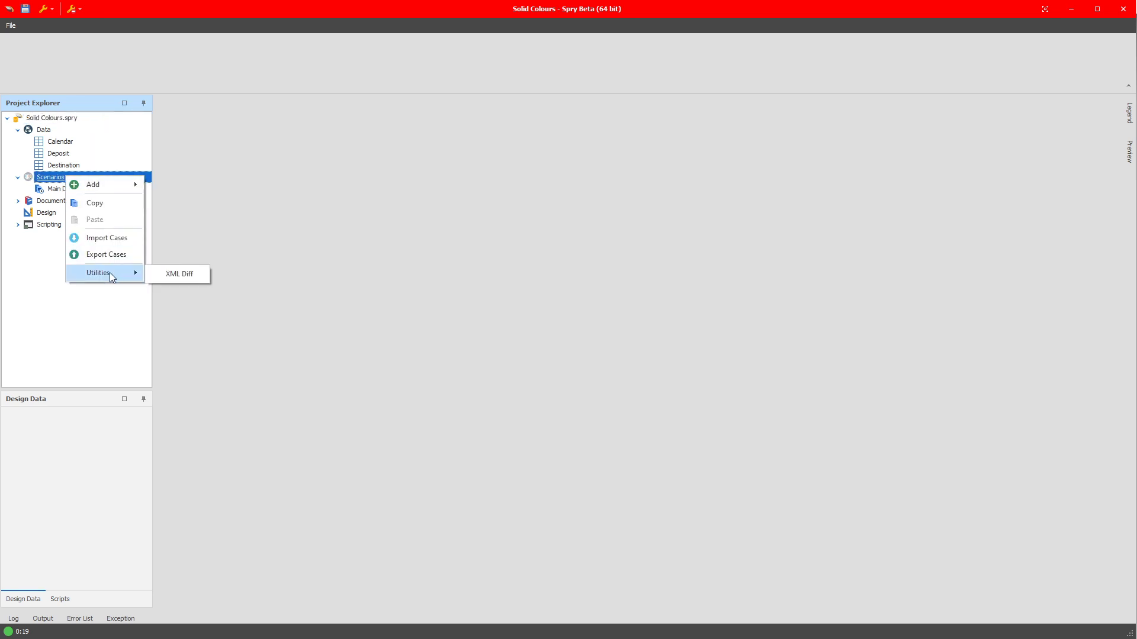
left_click(178, 273)
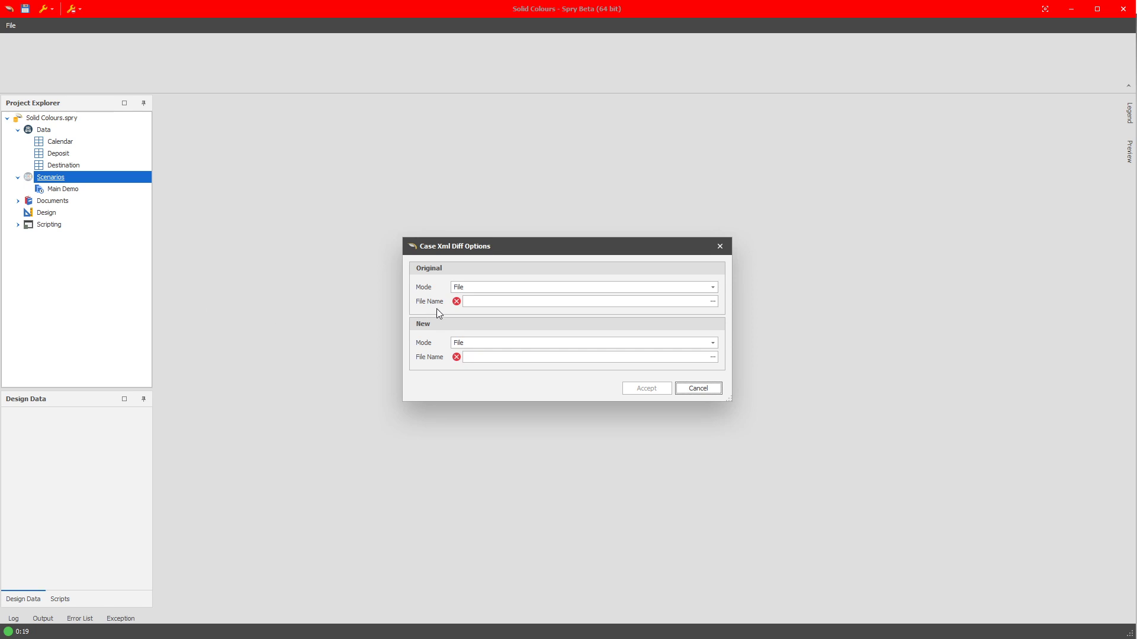
left_click(475, 288)
left_click(475, 288)
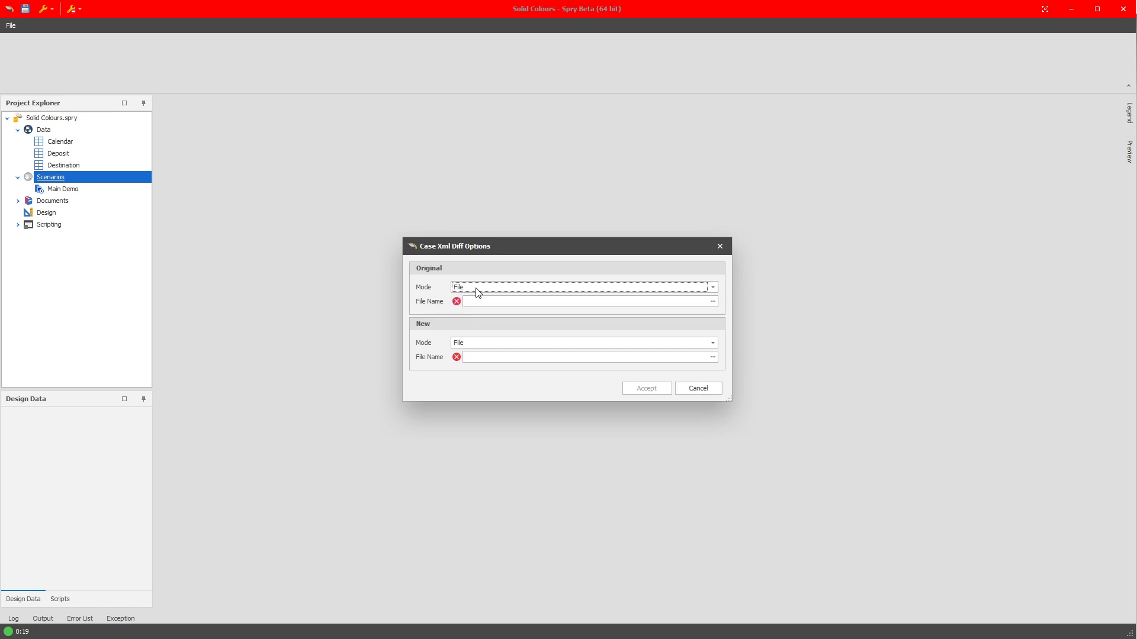
left_click(479, 301)
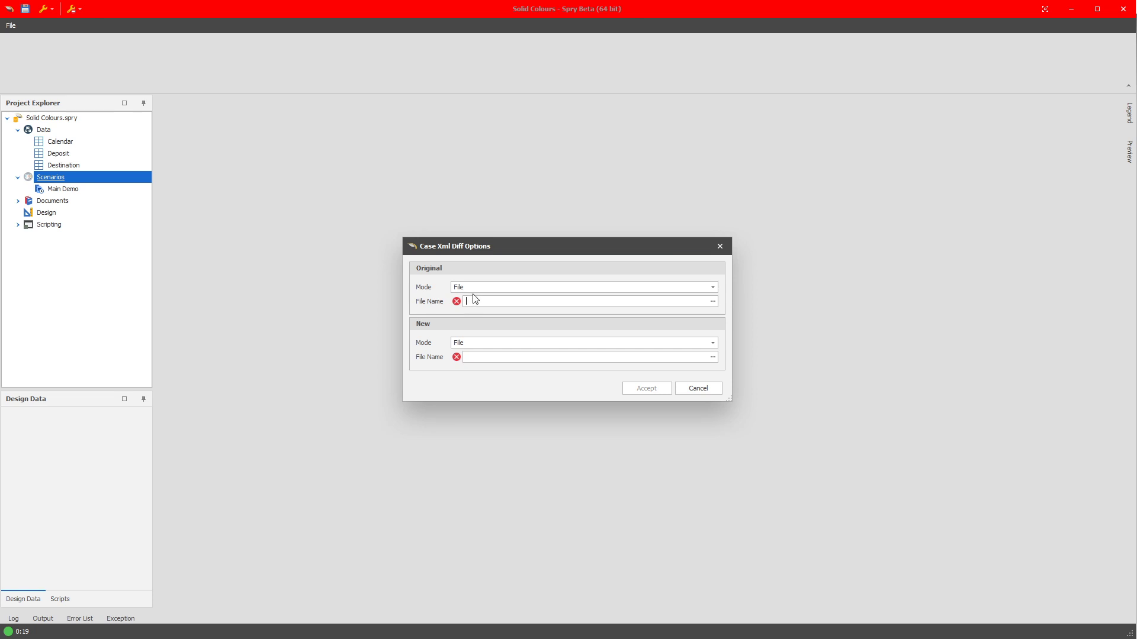
left_click(713, 304)
left_click(561, 343)
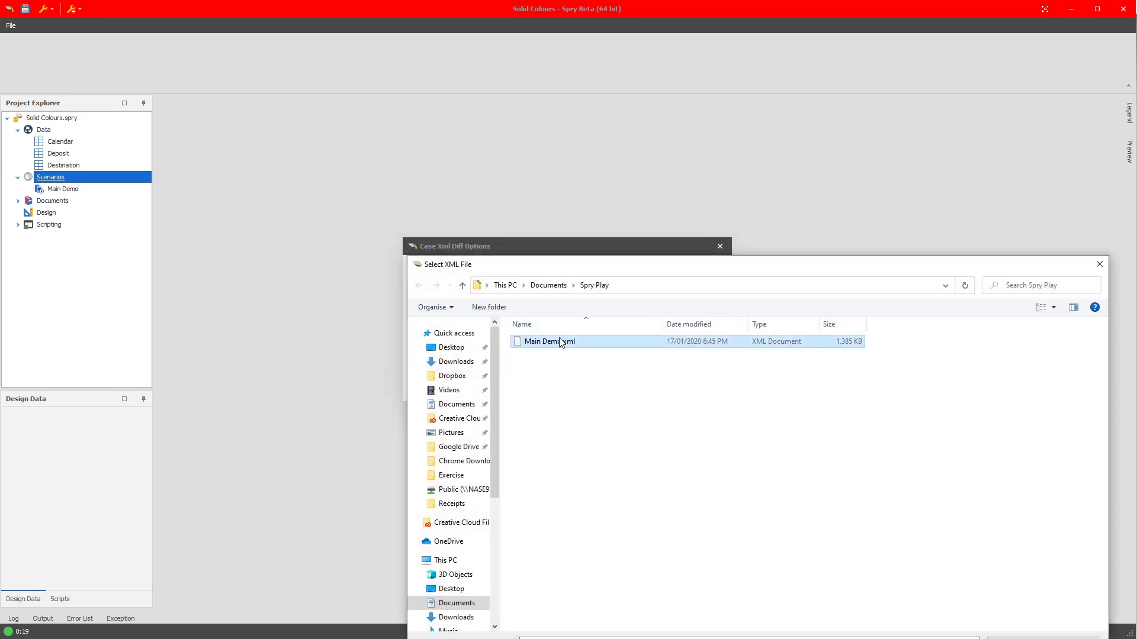
double_click(560, 342)
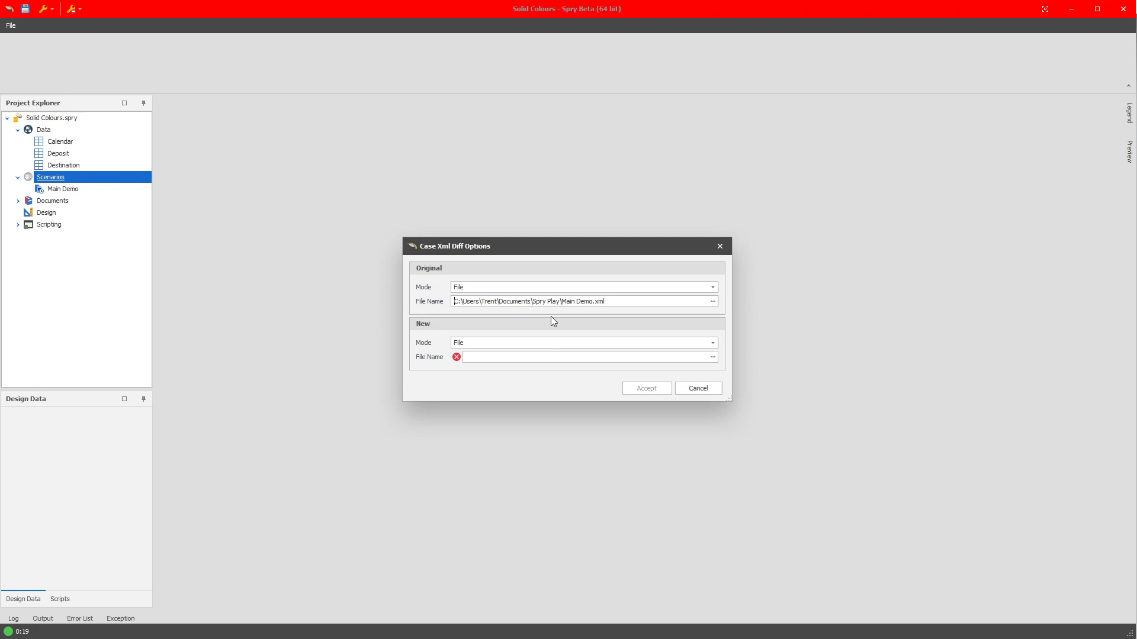
Set the new side of the comparison to Scenarios mode with Main Demo and run the XML diff.
left_click(479, 345)
left_click(463, 363)
left_click(489, 357)
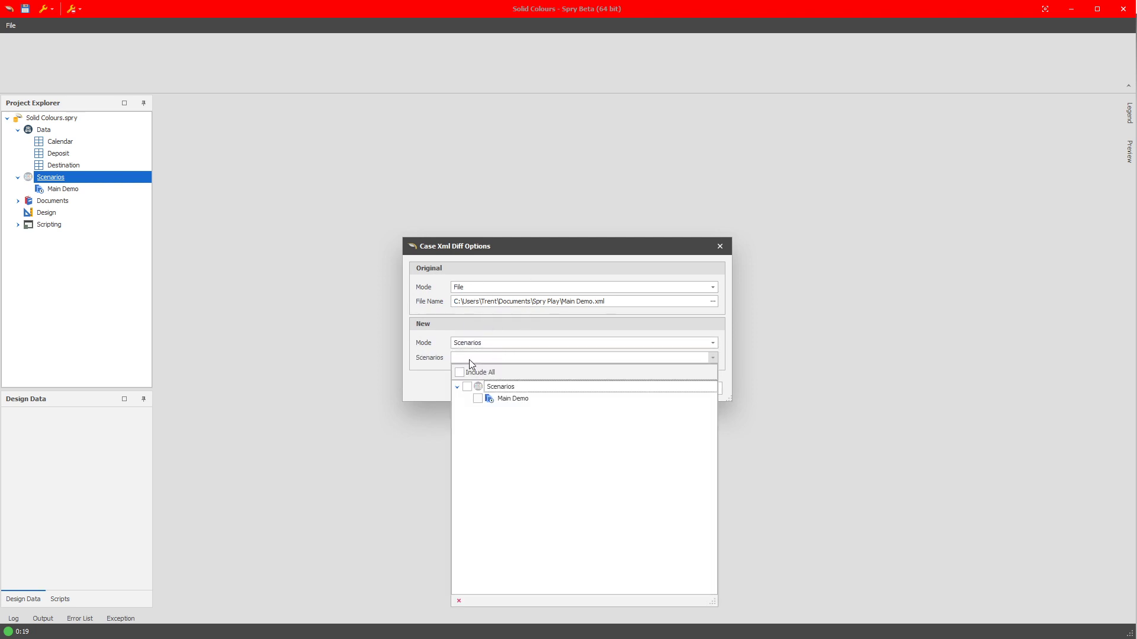
left_click(479, 397)
left_click(431, 382)
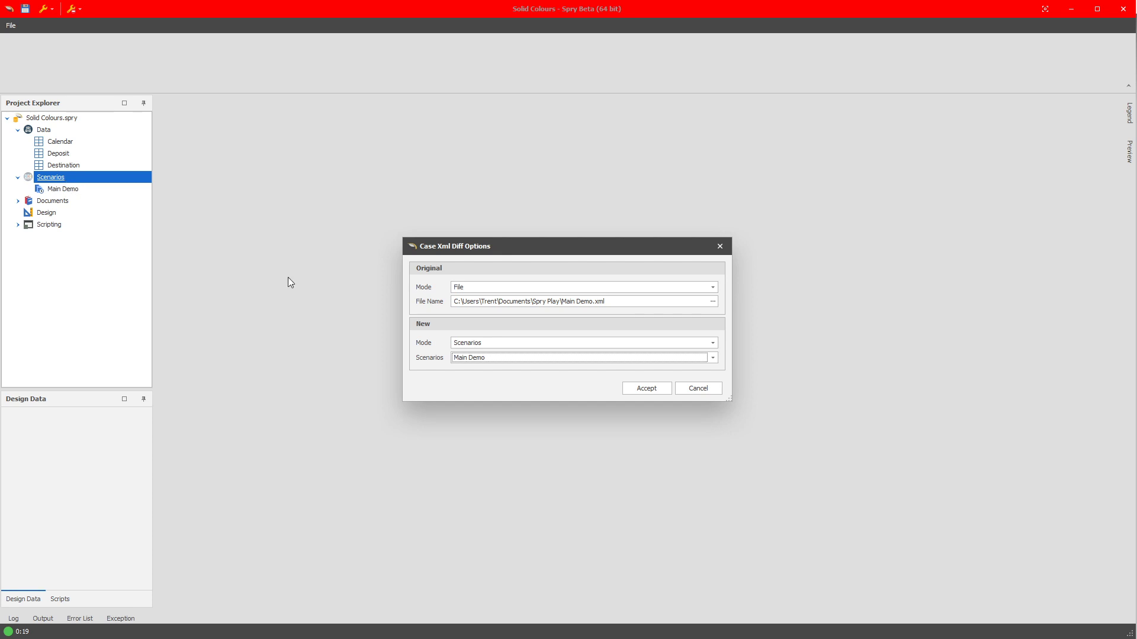
left_click(655, 386)
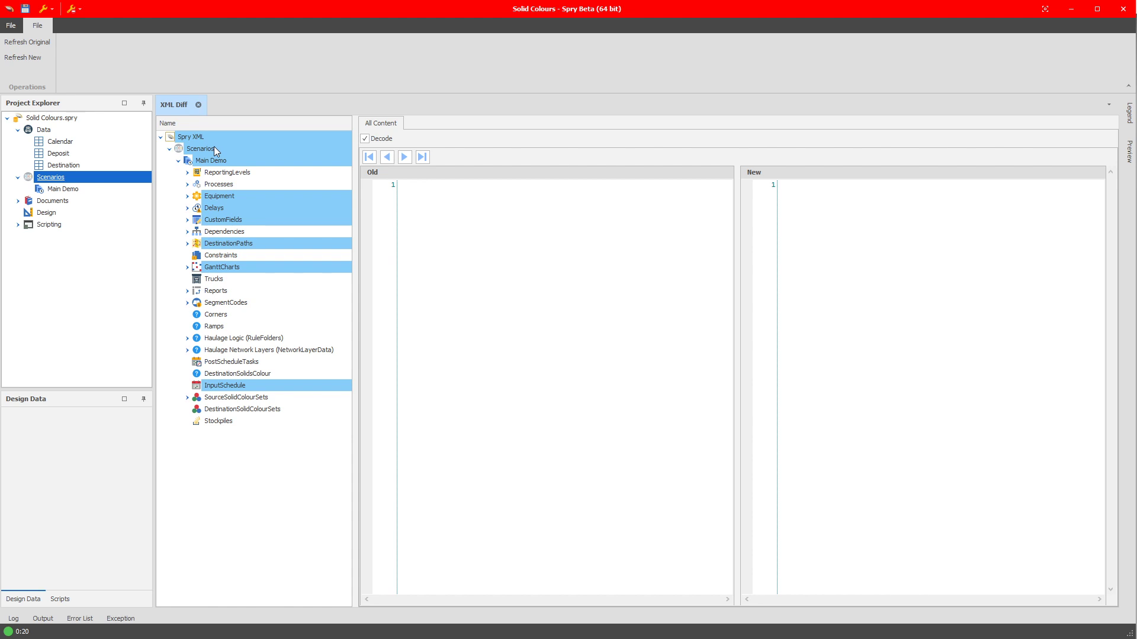
Expand the Bravo and Alpha folders under Equipment, and examine the differences for EX 1 and the Bravo folder.
left_click(187, 196)
left_click(197, 244)
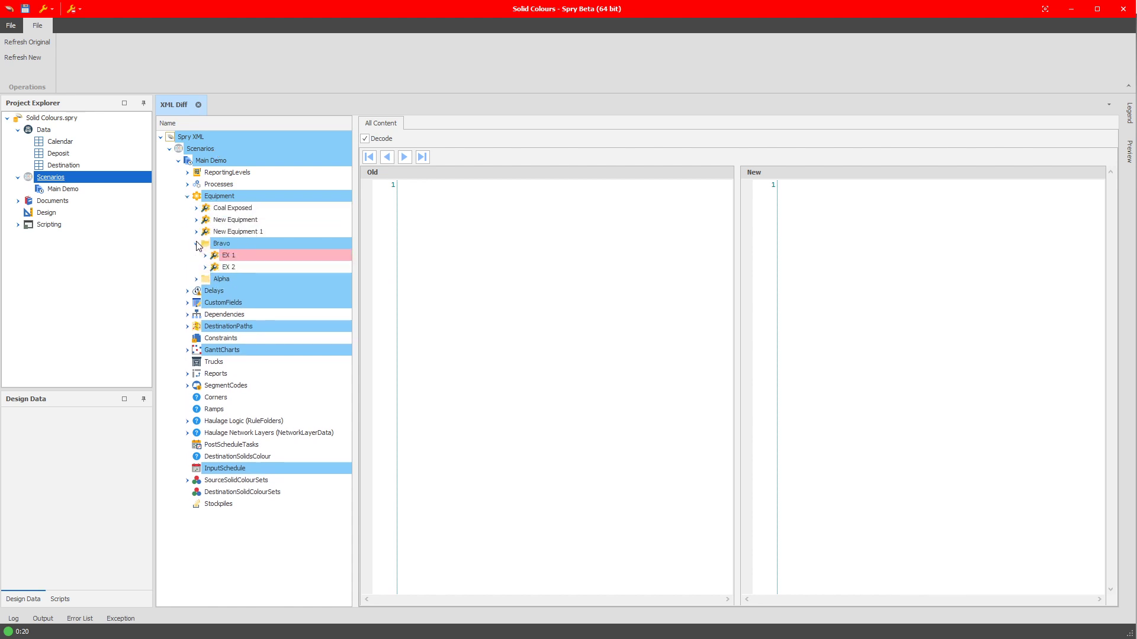
left_click(196, 279)
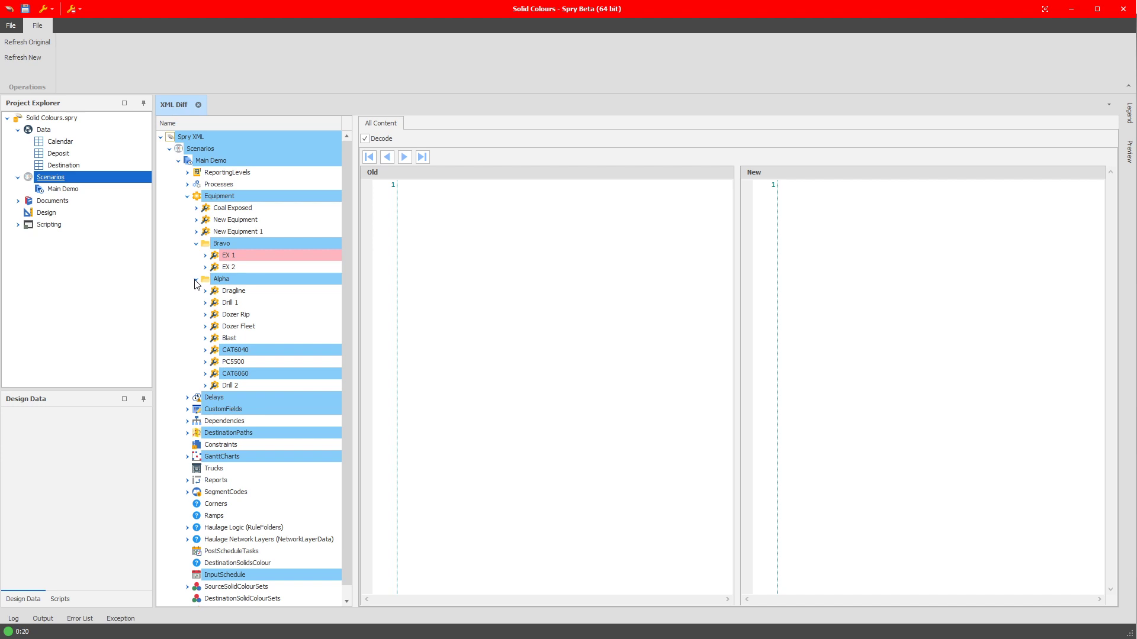
left_click(230, 258)
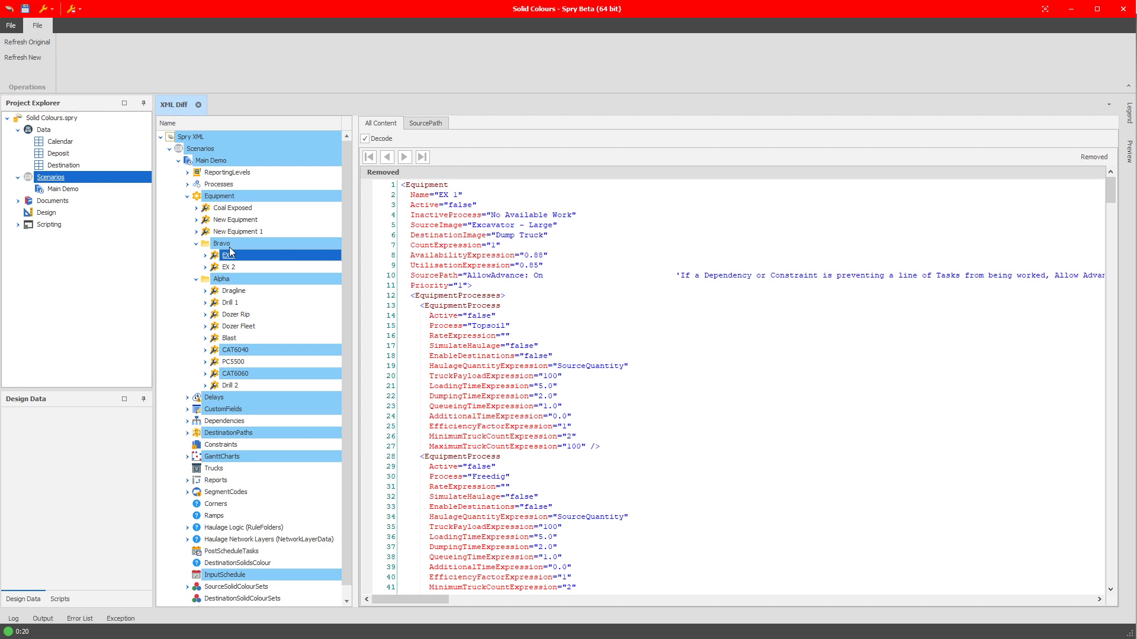
left_click(229, 245)
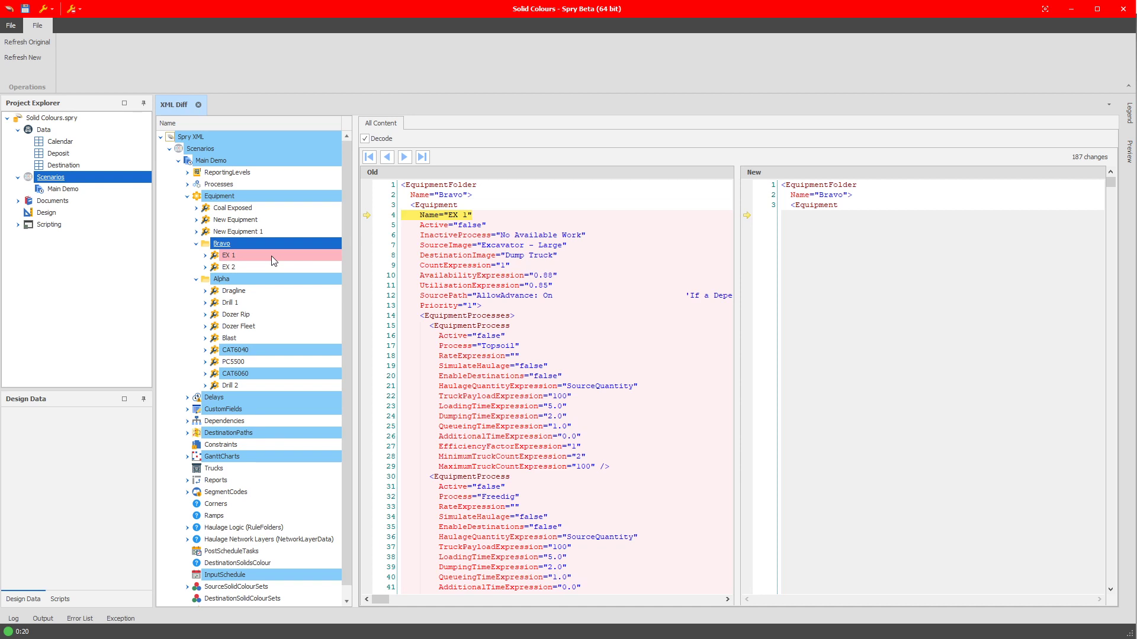
Expand CAT6060, CAT6040 and the Maintenance delays, and examine the differences for New Delay and its Maintenance folder.
left_click(204, 373)
left_click(205, 350)
scroll(205, 373, "down", 2)
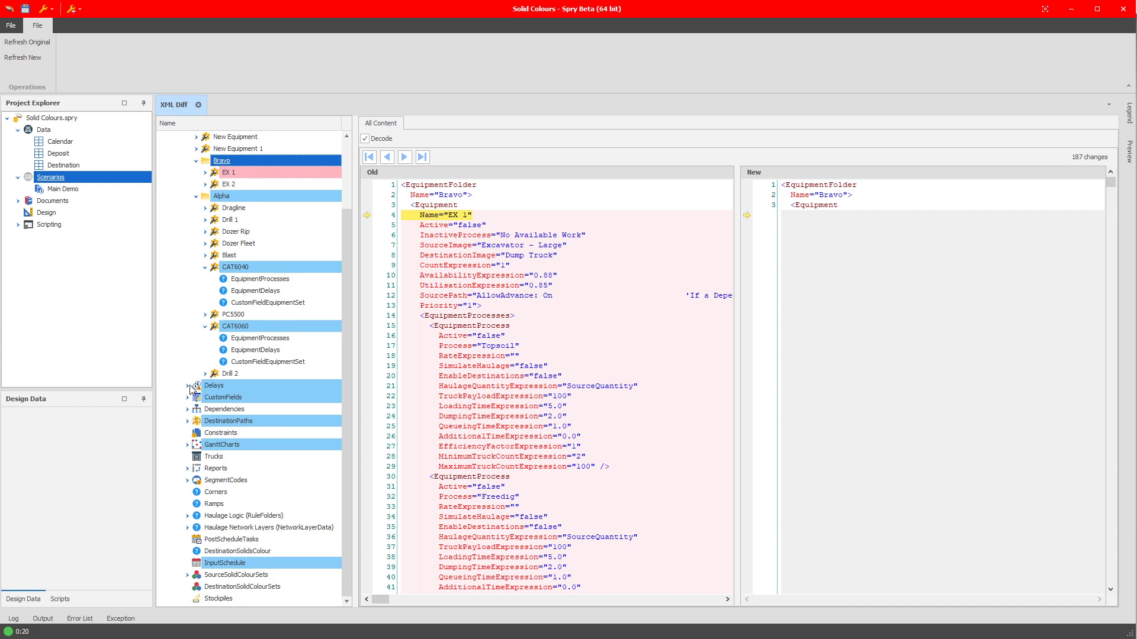
left_click(188, 385)
left_click(196, 398)
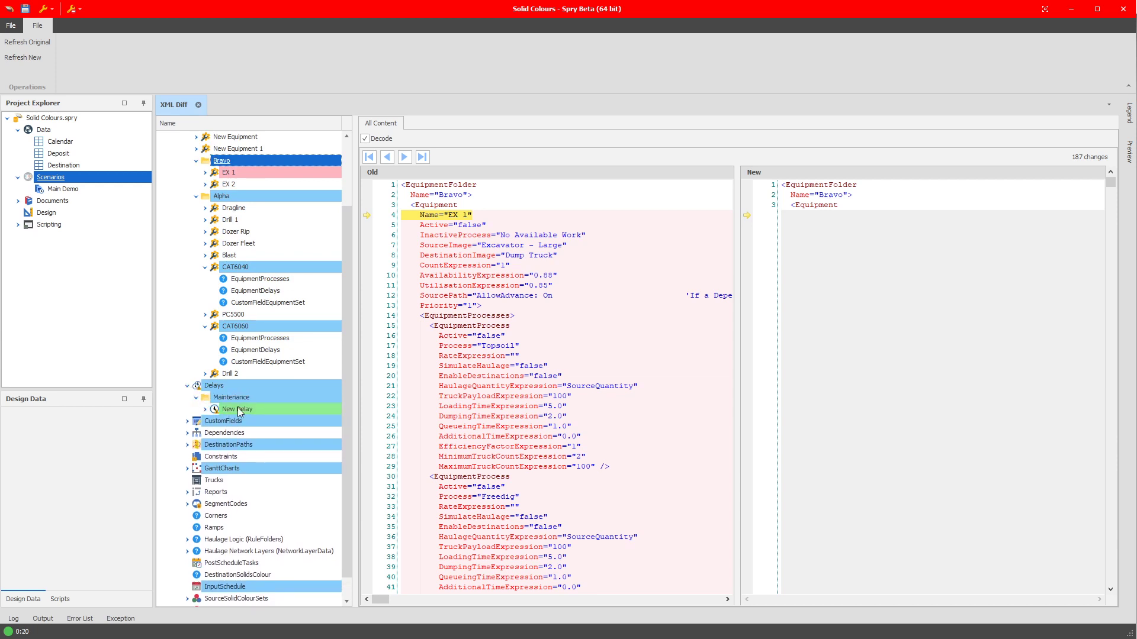
left_click(236, 407)
left_click(230, 400)
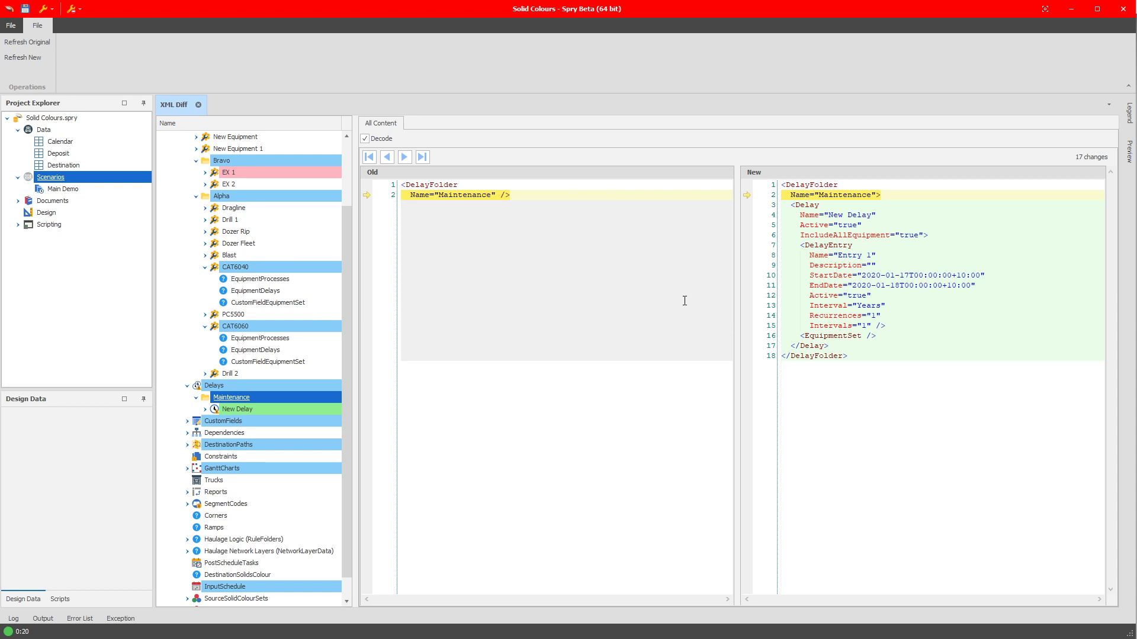
Compare the old and new XML of CAT6040 and CAT6060, highlighting the 'A Difference' comment in CAT6060's new source path.
left_click(247, 270)
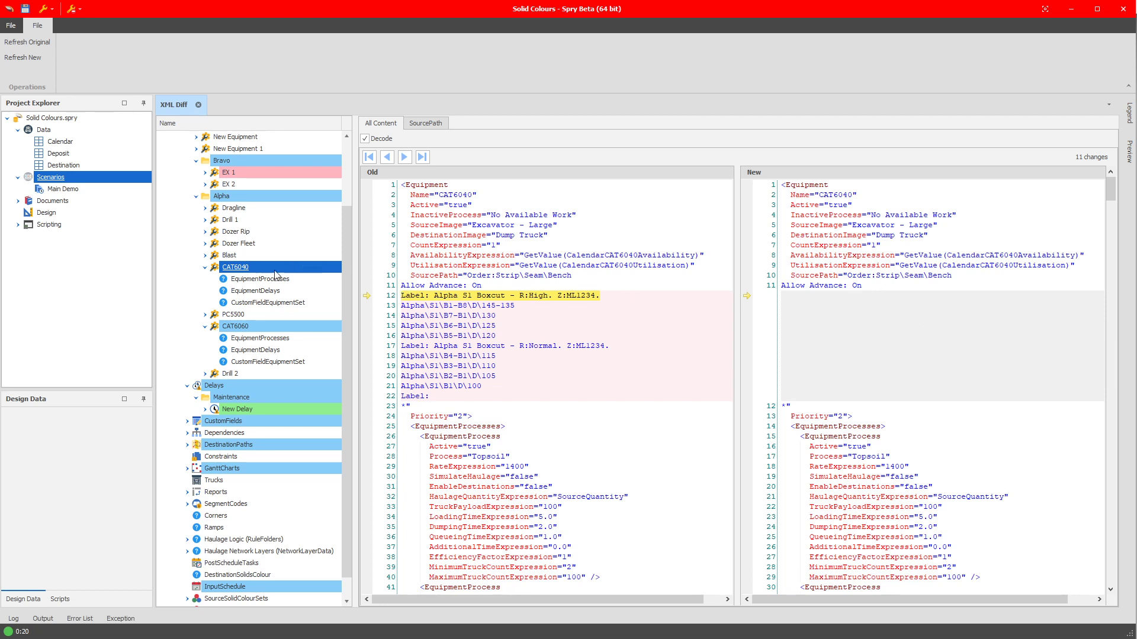
left_click(246, 328)
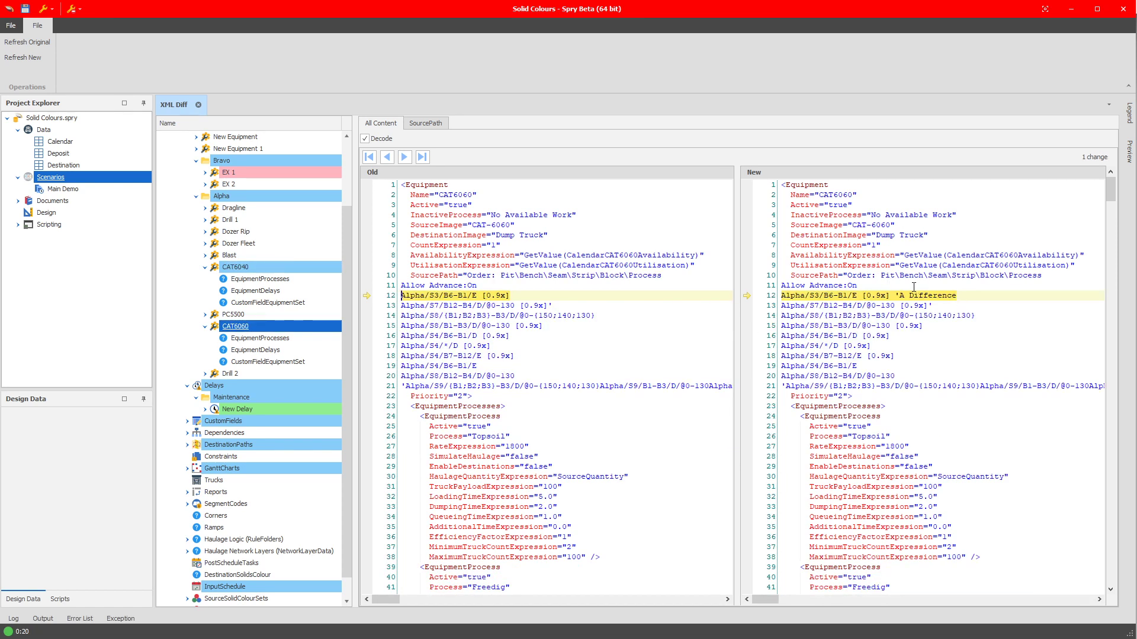
left_click_drag(897, 294, 990, 294)
left_click(989, 295)
Examine the differences in CustomFields and DestinationPaths, including the New Destination Path entry.
left_click(226, 422)
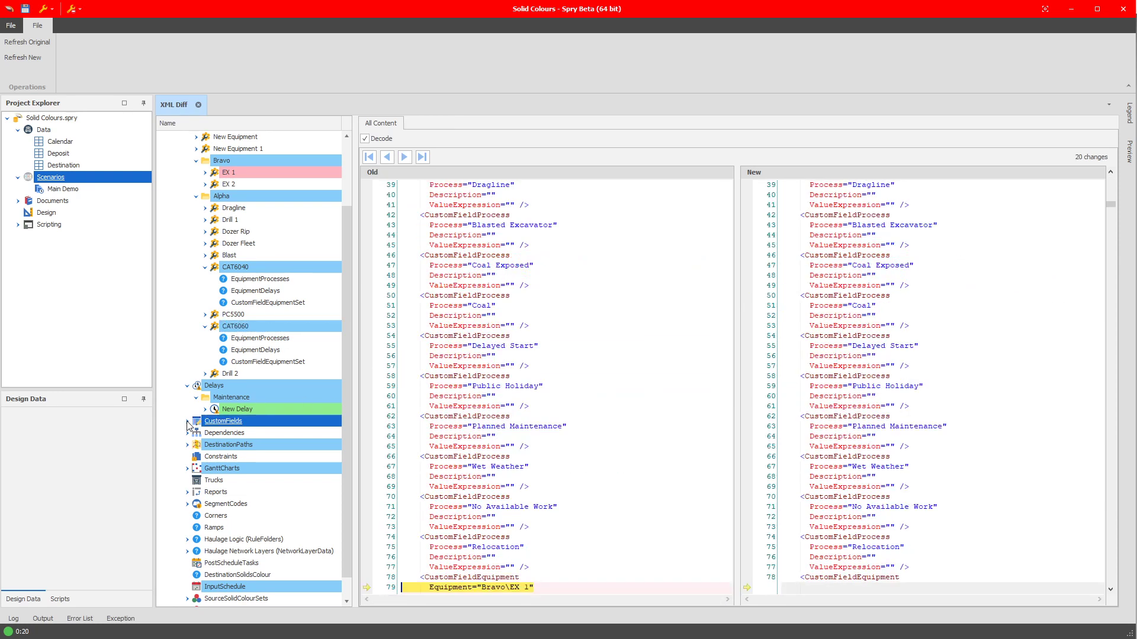
left_click(239, 447)
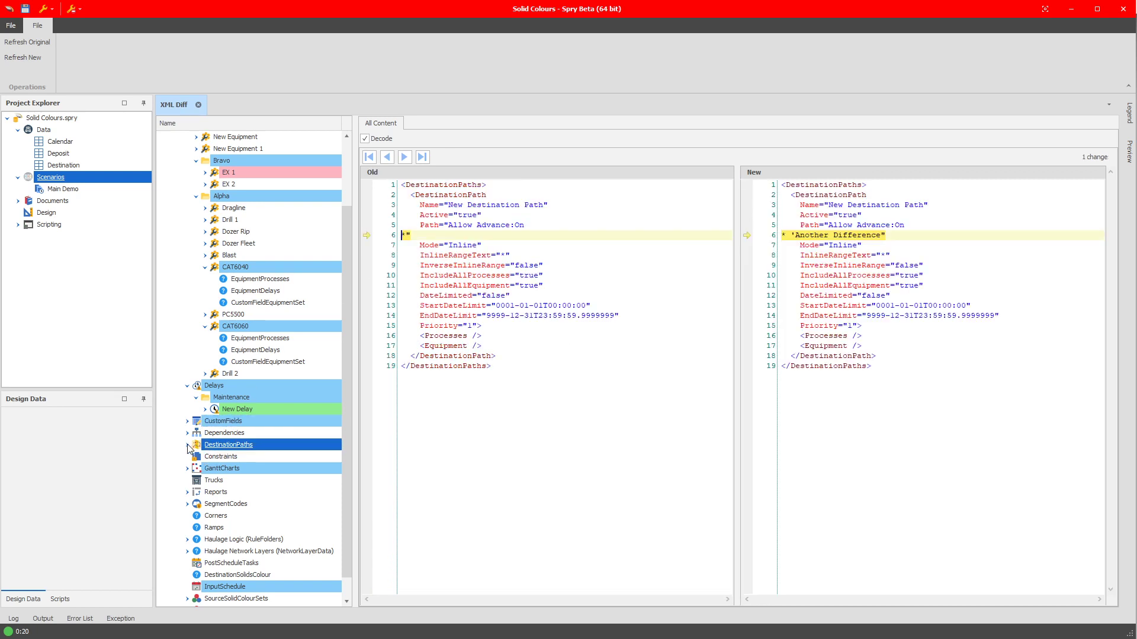
left_click(188, 445)
left_click(248, 455)
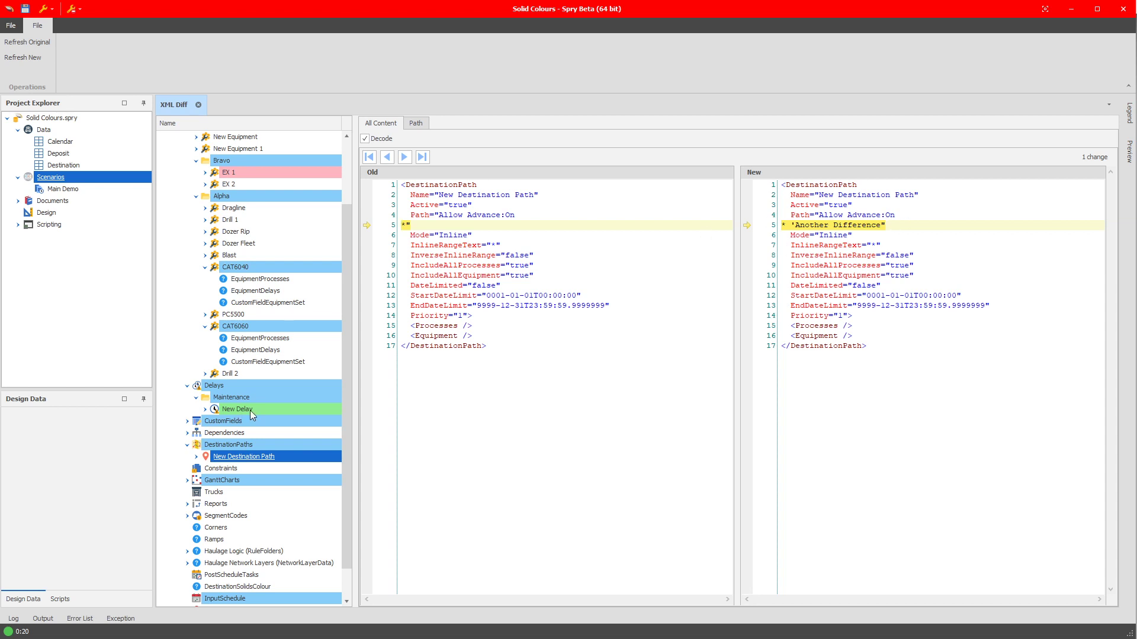
View the GanttCharts differences and expand the New Gantt Chart Copy entry.
left_click(219, 481)
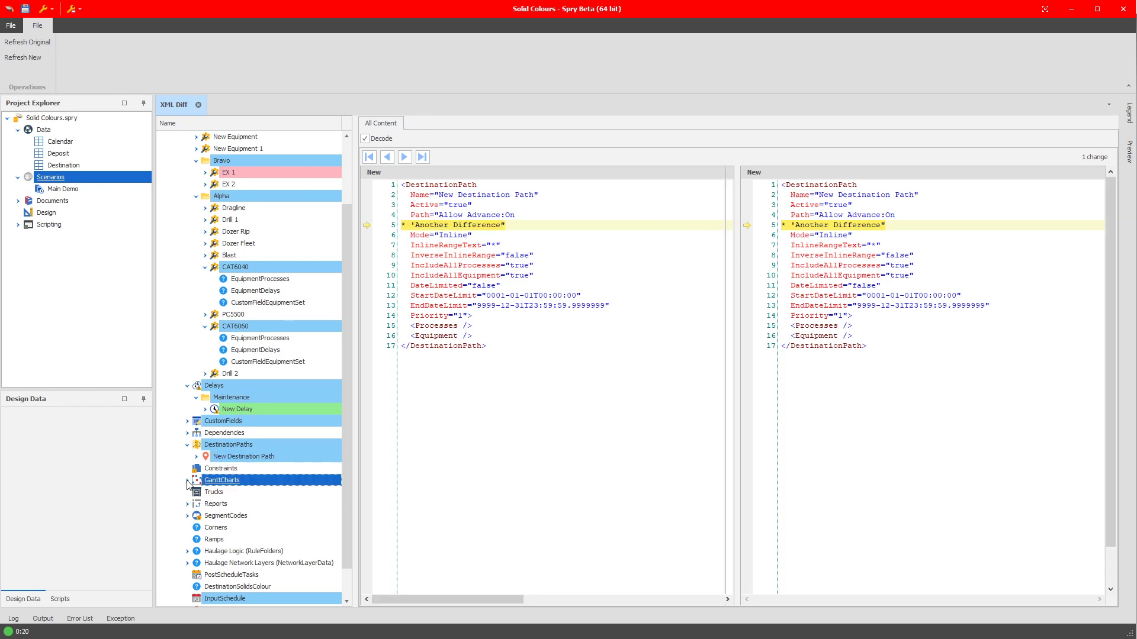
left_click(188, 481)
left_click(197, 503)
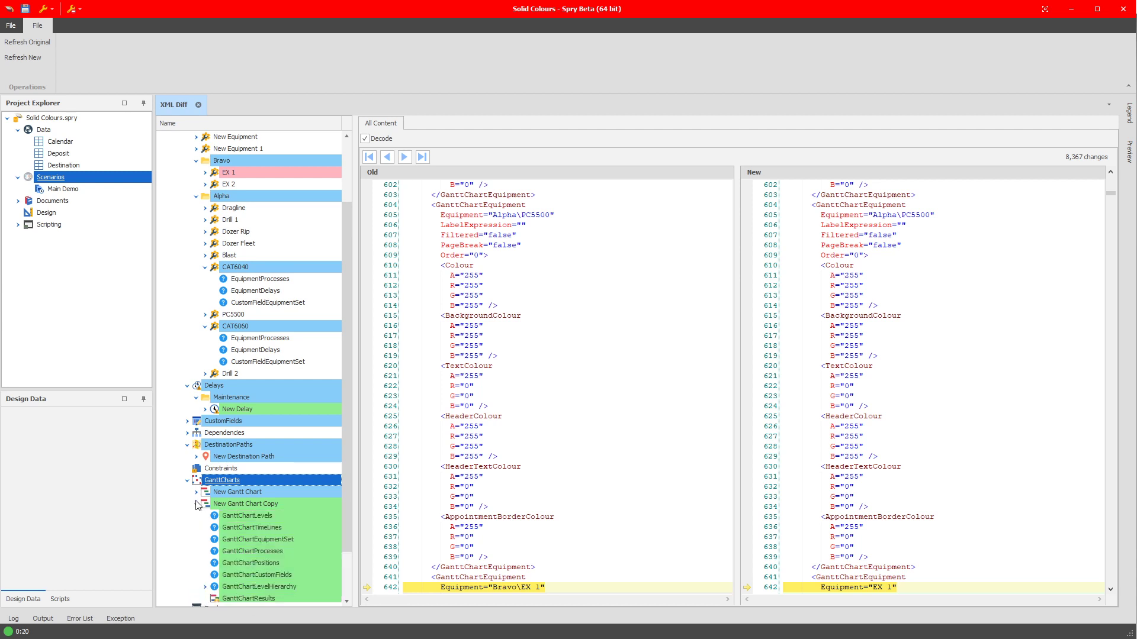
Expand New Gantt Chart and examine its differences along with the rest of the scenario comparison.
left_click(197, 492)
scroll(278, 514, "down", 7)
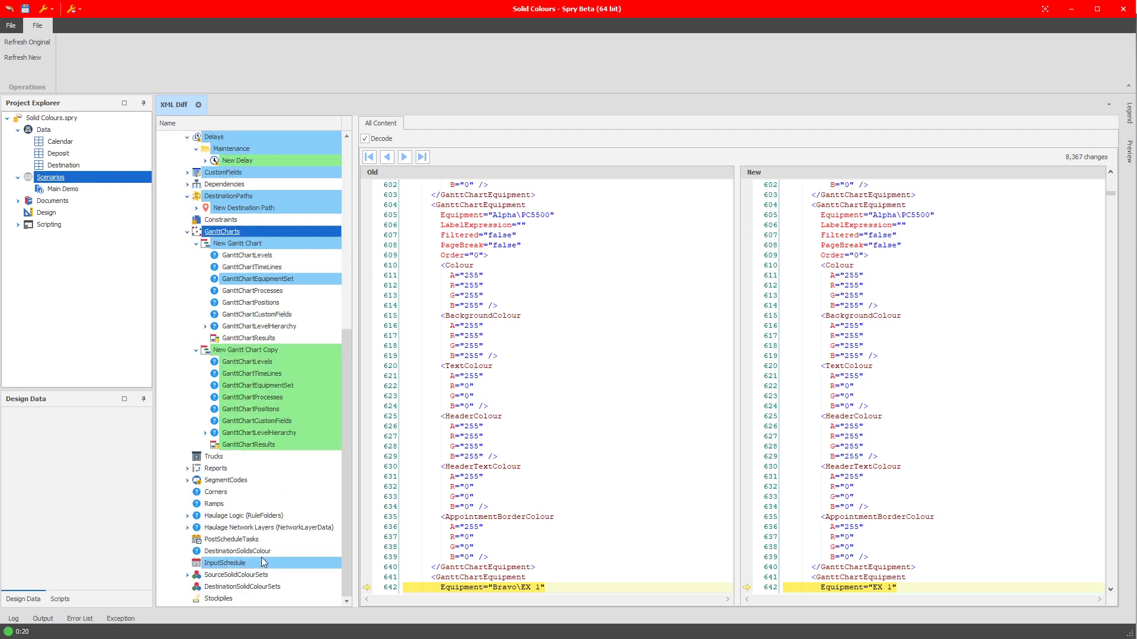
scroll(266, 564, "up", 9)
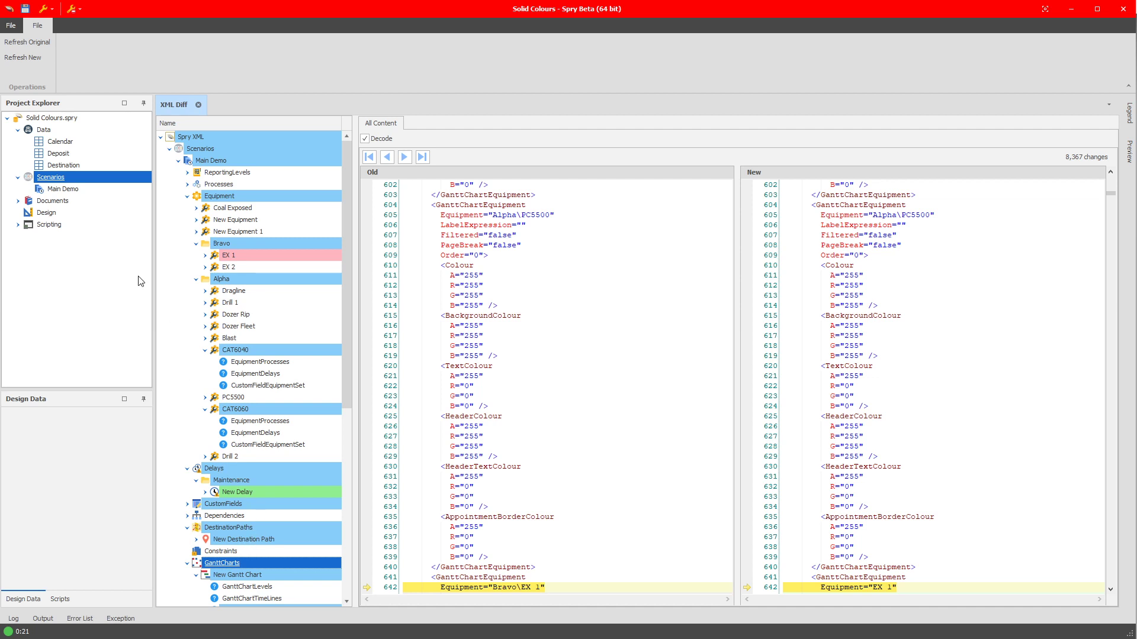
Insert a copy of the Main Demo scenario into the project and dismiss the resulting message.
left_click(79, 191)
right_click(79, 189)
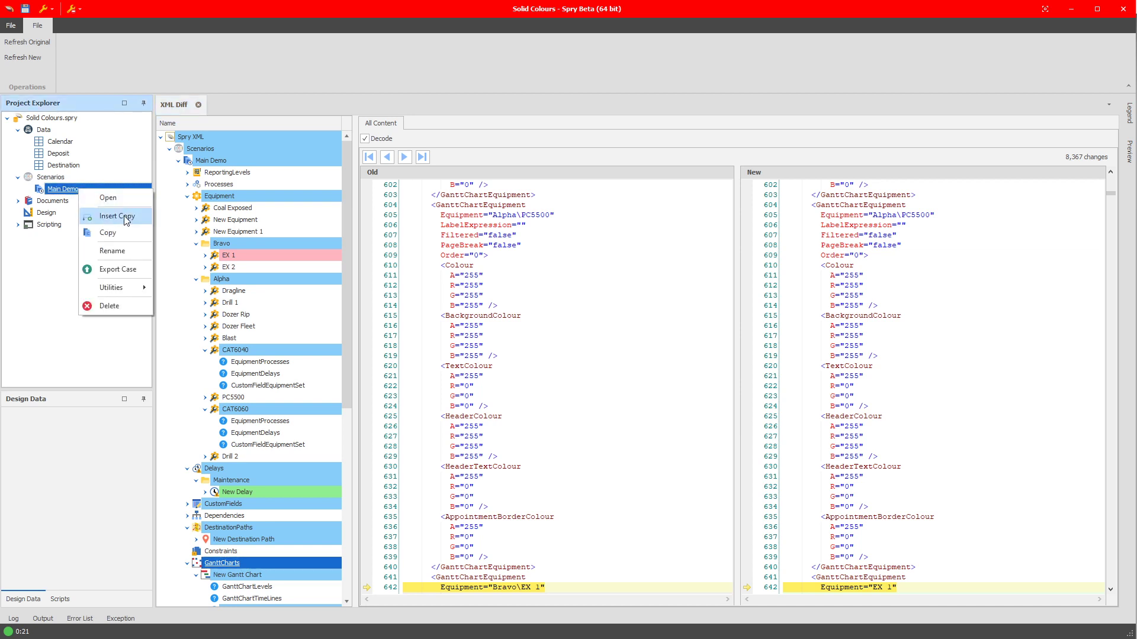
left_click(124, 216)
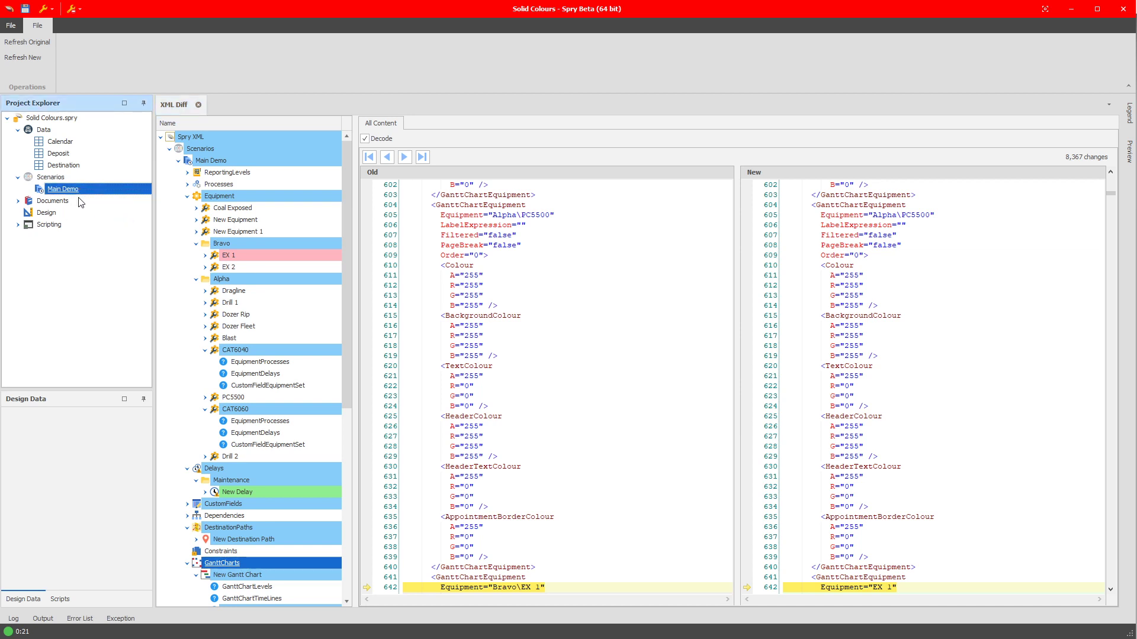
key("ctrl+v")
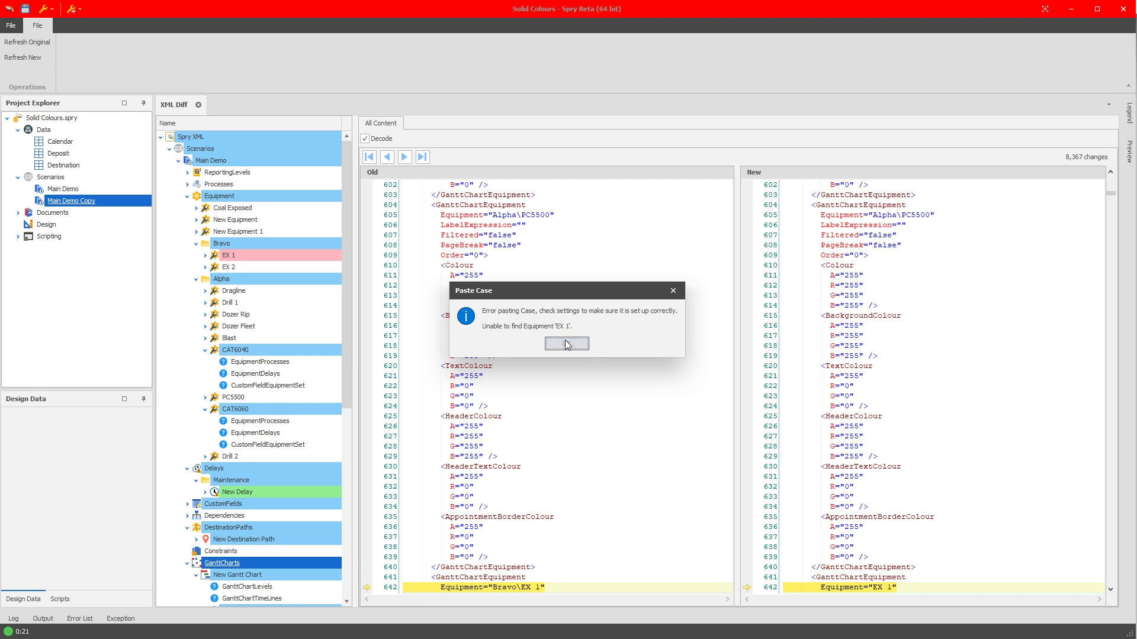
left_click(566, 344)
Run XML Diff on the scenarios with Main Demo Copy as the original and Main Demo as the new one.
right_click(75, 179)
mouse_move(132, 275)
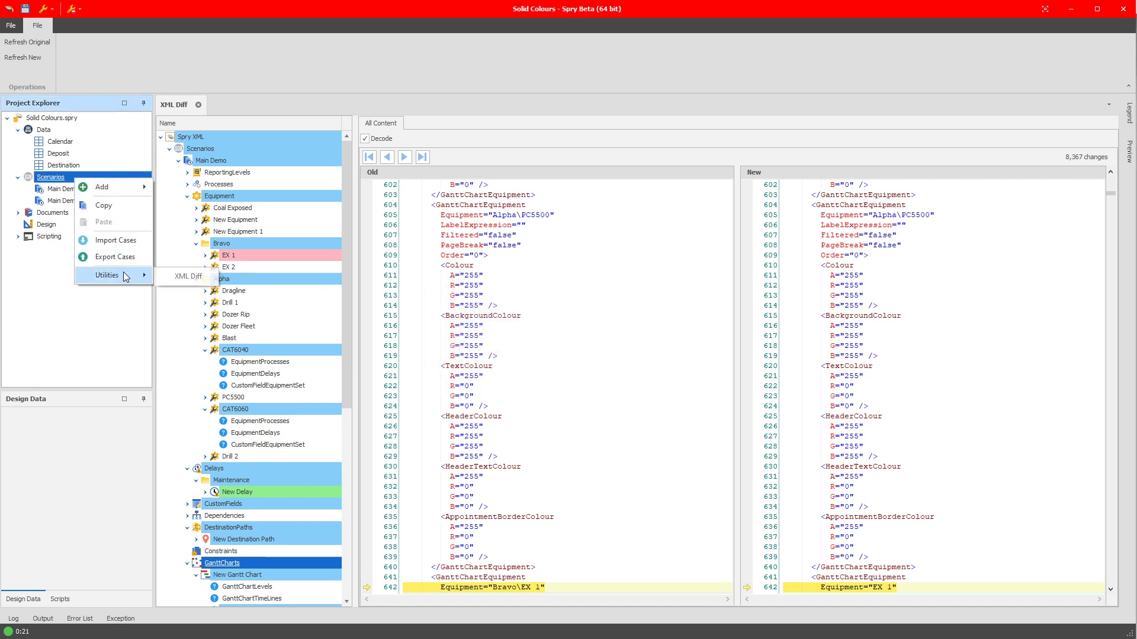
left_click(184, 277)
left_click(486, 287)
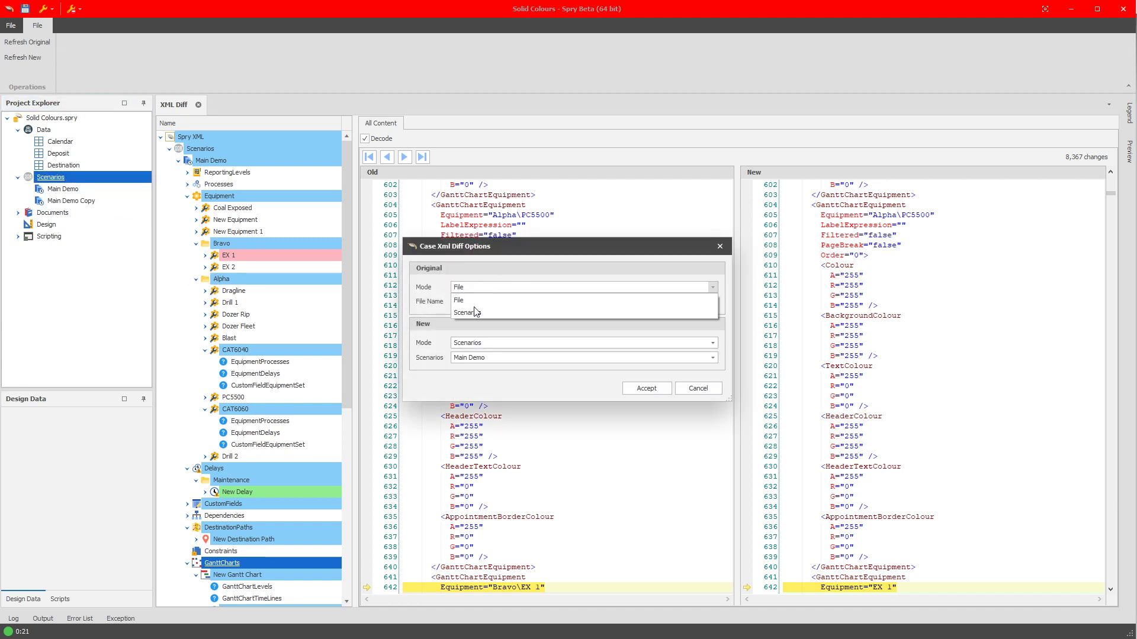
left_click(495, 304)
left_click(495, 303)
left_click(443, 364)
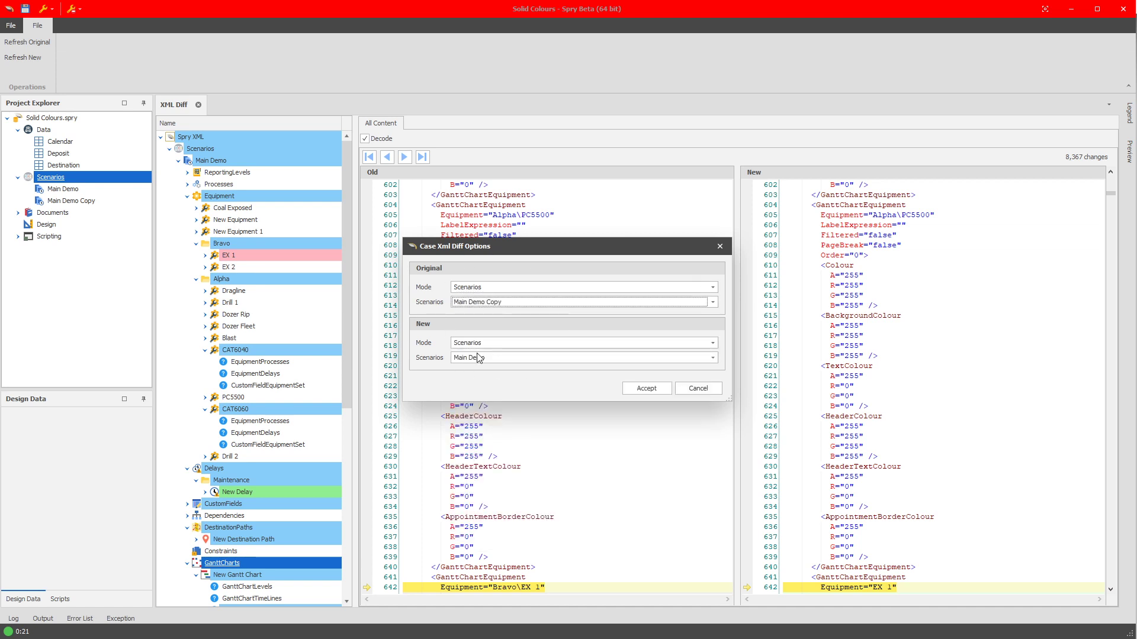
left_click(633, 388)
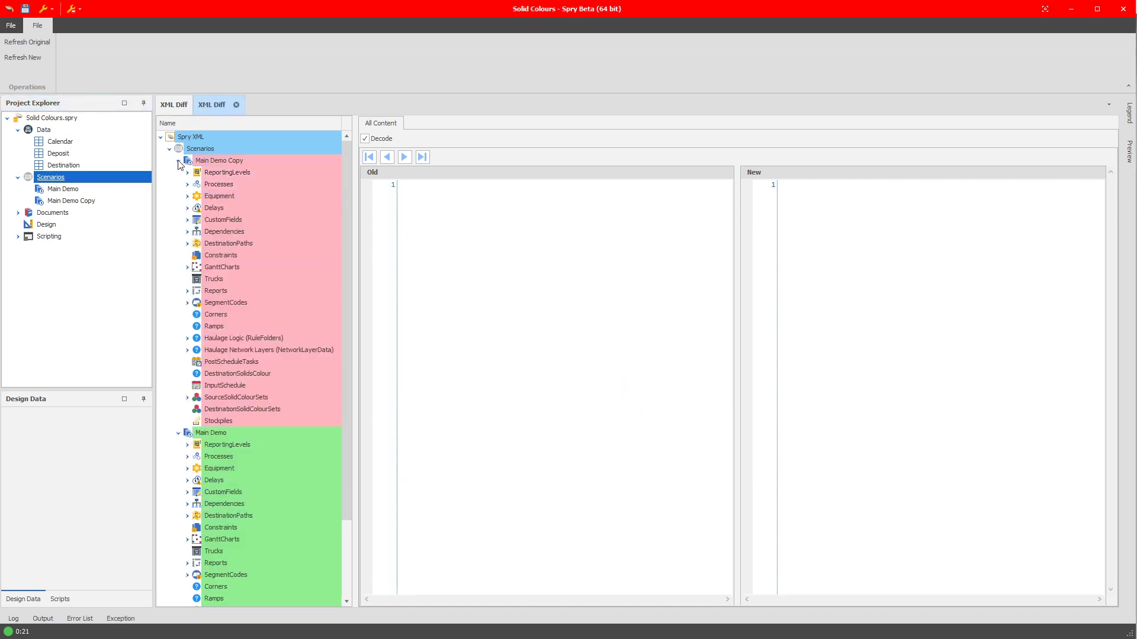
Collapse Main Demo Copy and Main Demo to compare their top-level entries, and close both XML Diff documents.
left_click(179, 161)
left_click(178, 172)
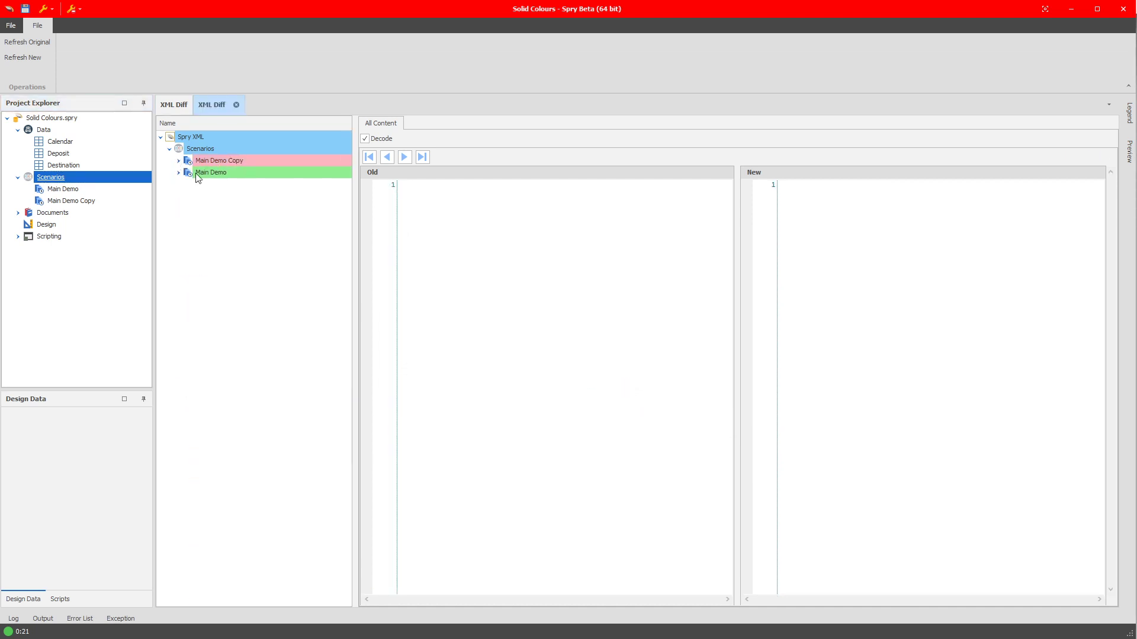
left_click(235, 105)
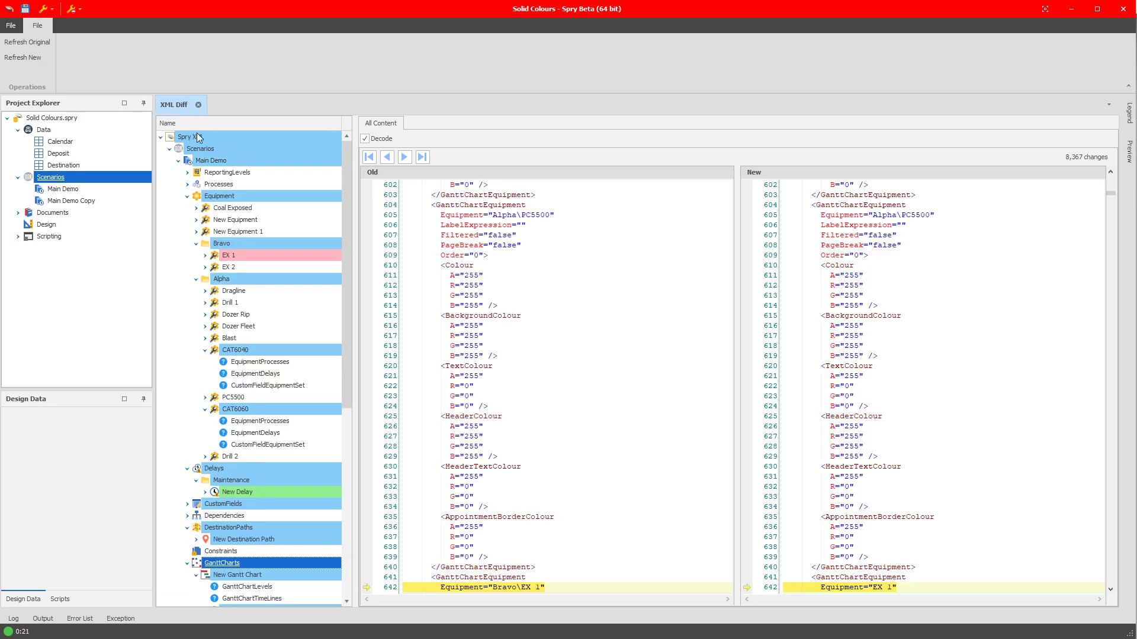
left_click(198, 105)
Add a folder under Scenarios with its default name and move Main Demo Copy into it.
left_click(74, 190)
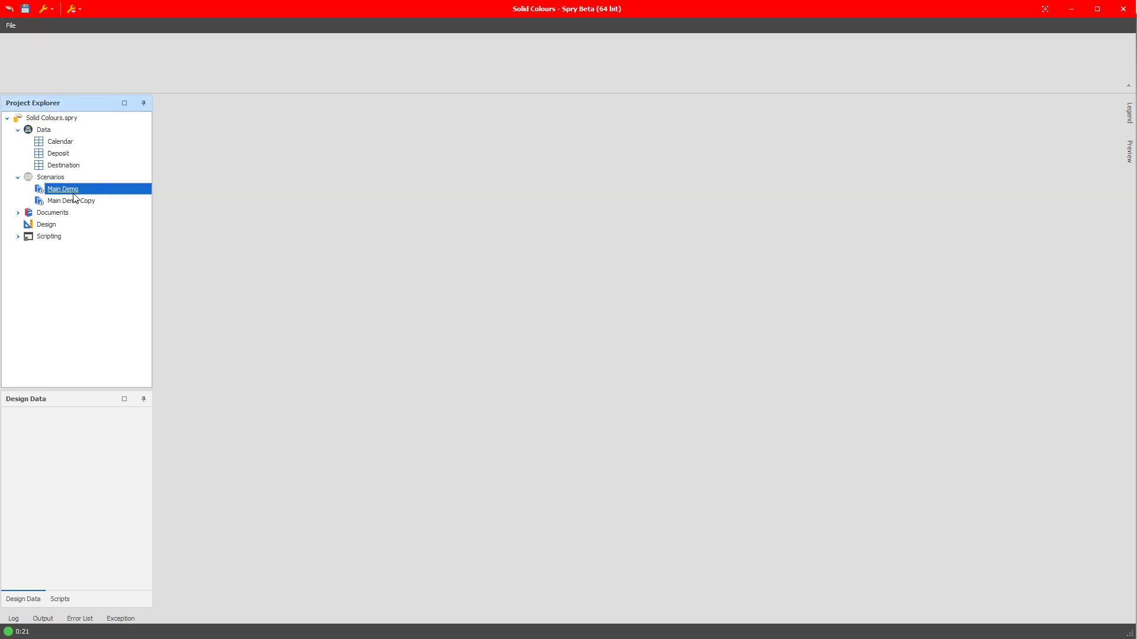
left_click(76, 201)
left_click(68, 179)
left_click(200, 202)
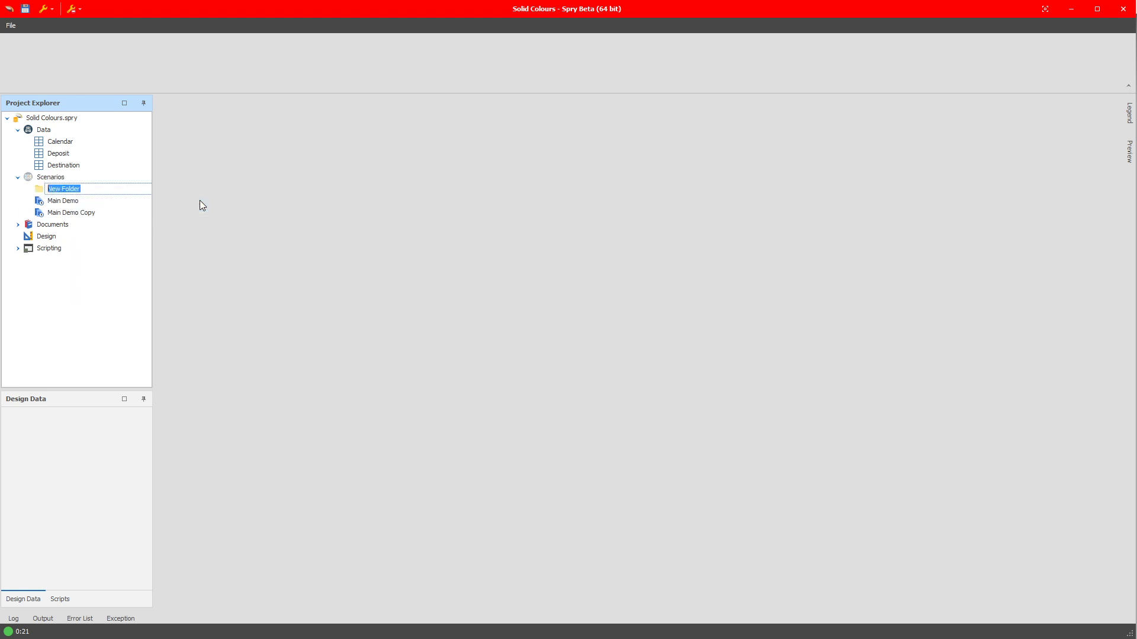
left_click(92, 236)
left_click_drag(84, 213, 65, 189)
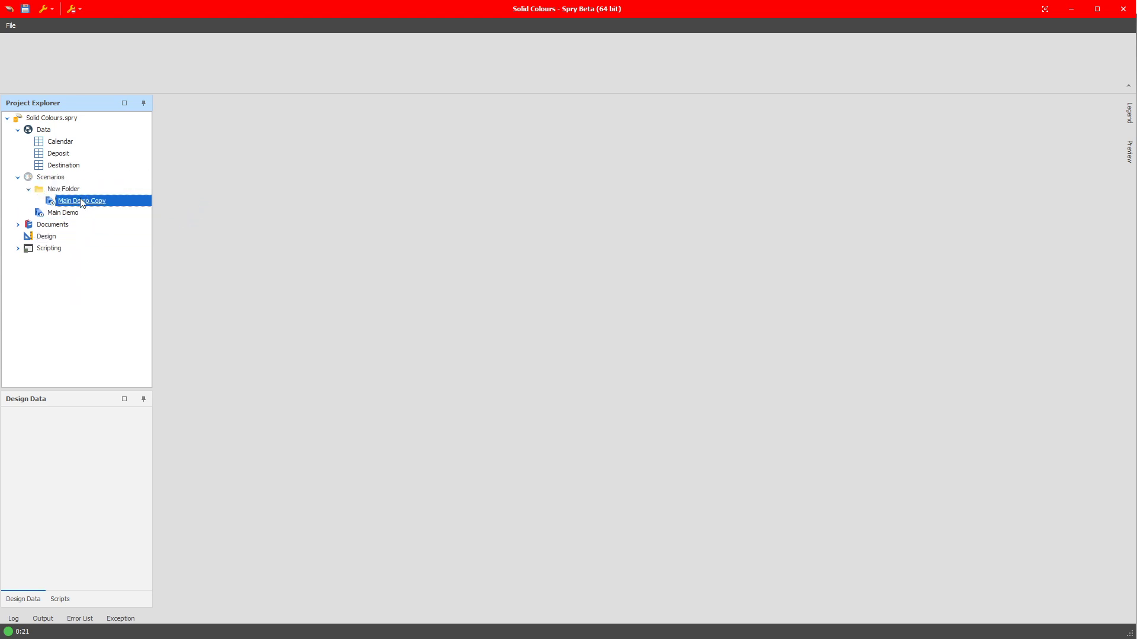
Rename the scenario copy inside New Folder as Main Demo.
left_click(89, 201)
double_click(94, 201)
left_click(90, 213)
Run XML Diff with New Folder\Main Demo and Main Demo as the original scenarios and Main Demo as the new one.
right_click(84, 180)
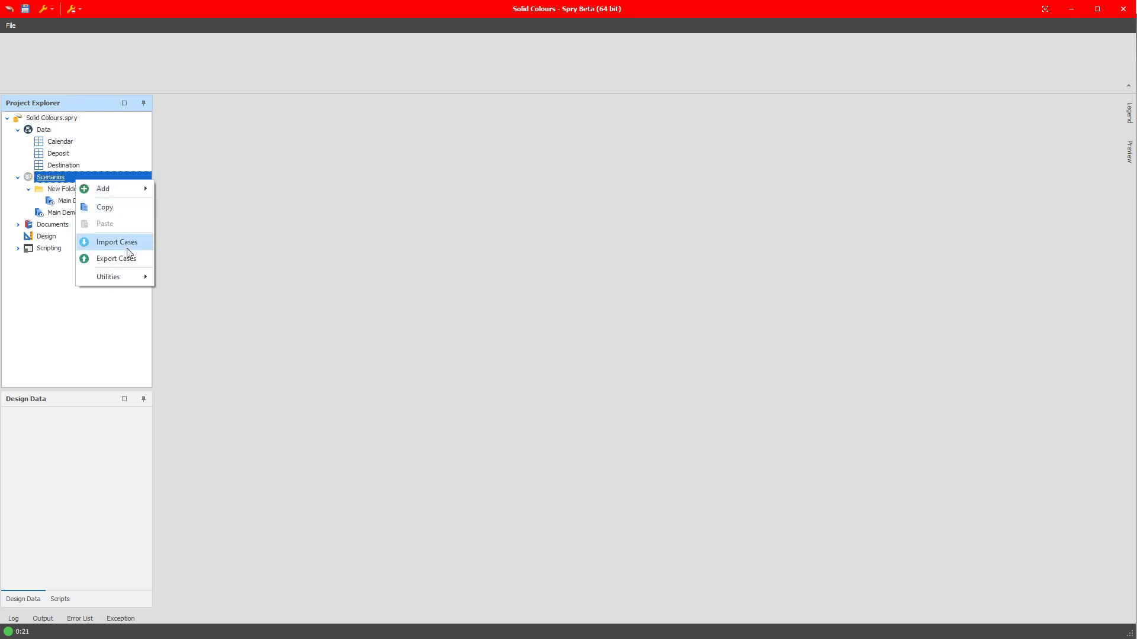
mouse_move(121, 276)
left_click(190, 281)
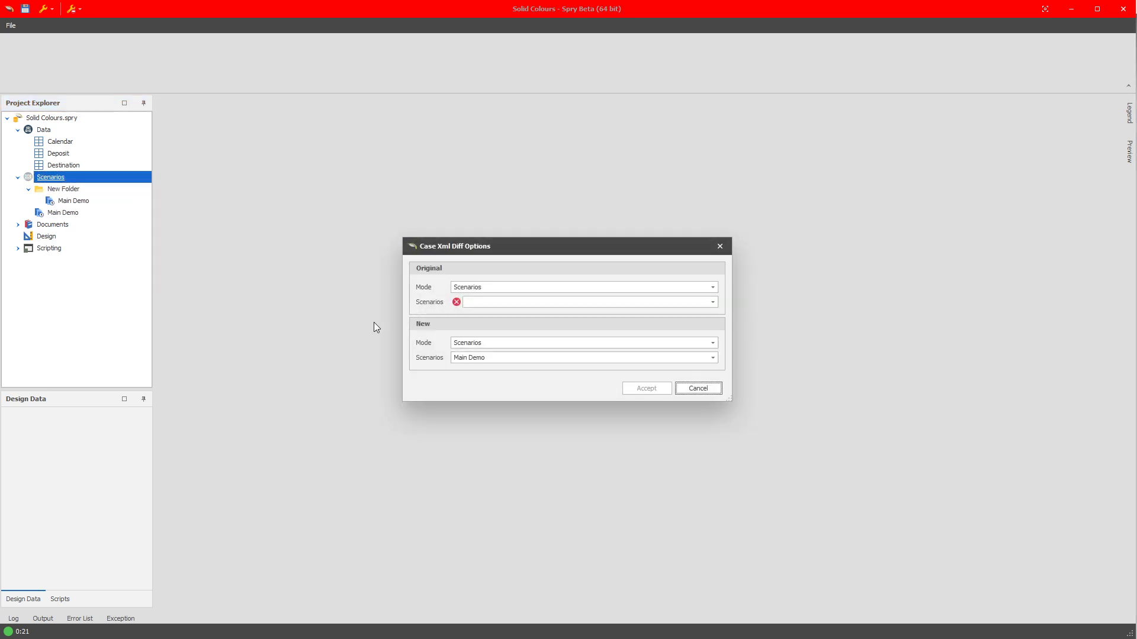
left_click(497, 303)
left_click(478, 367)
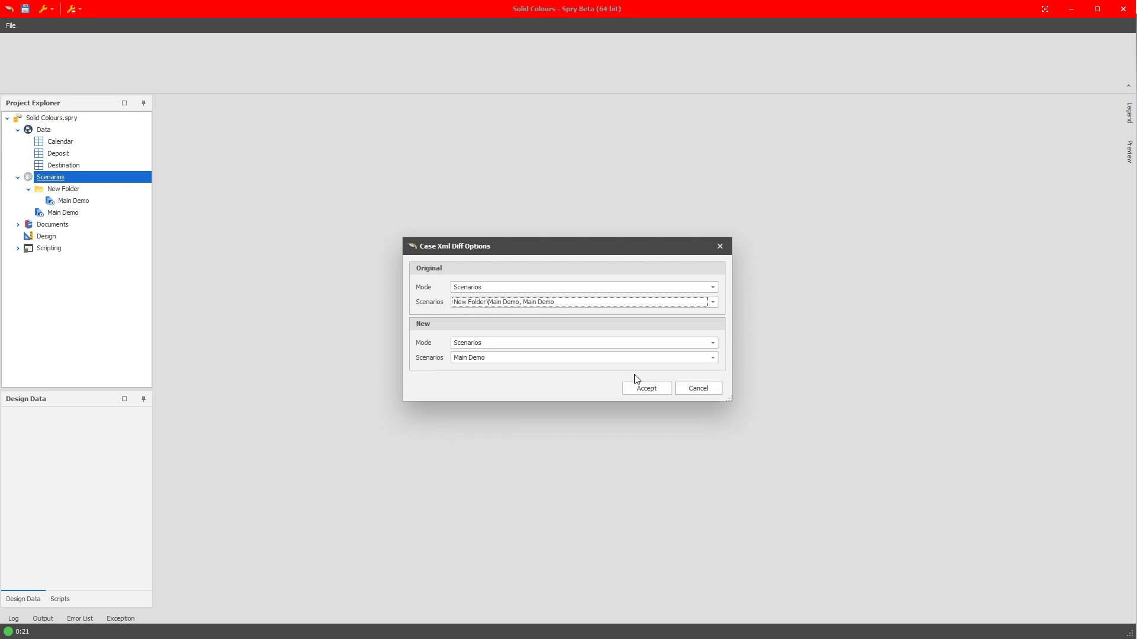
left_click(655, 387)
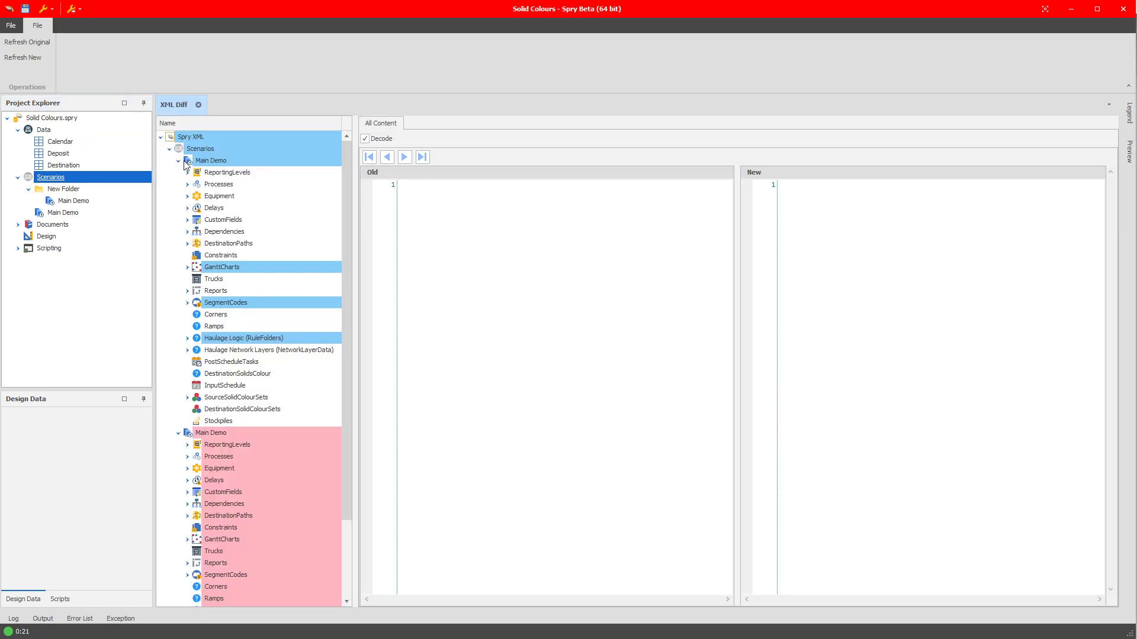
Collapse and re-expand the two Main Demo entries to see how they were matched, and close the comparison.
left_click(178, 160)
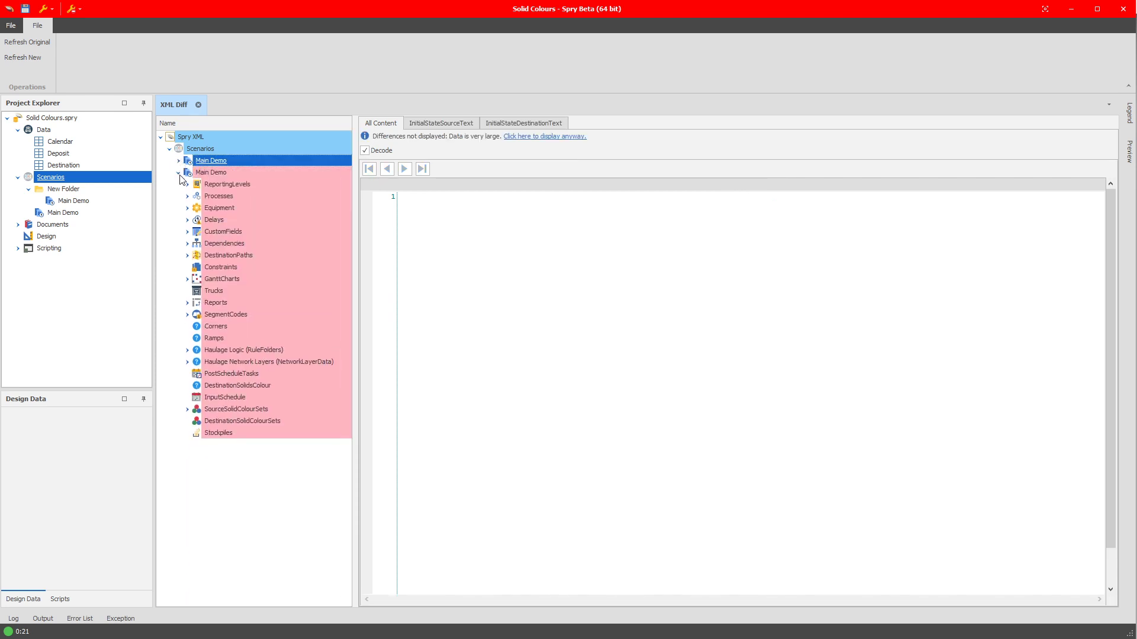
left_click(179, 172)
left_click(178, 172)
left_click(180, 160)
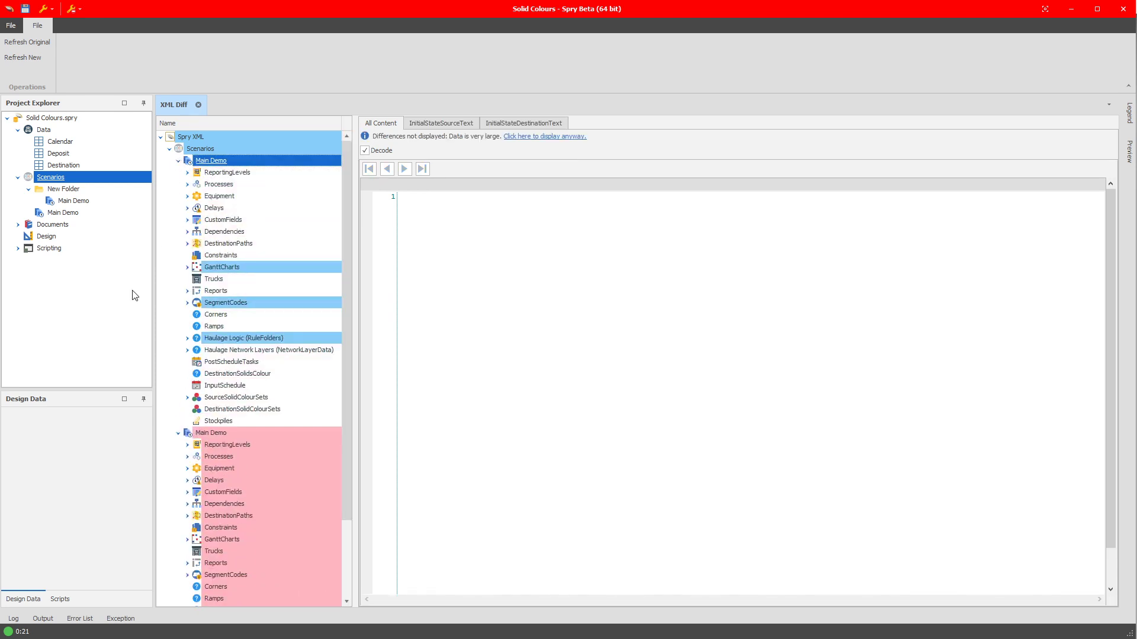
left_click(198, 104)
right_click(75, 201)
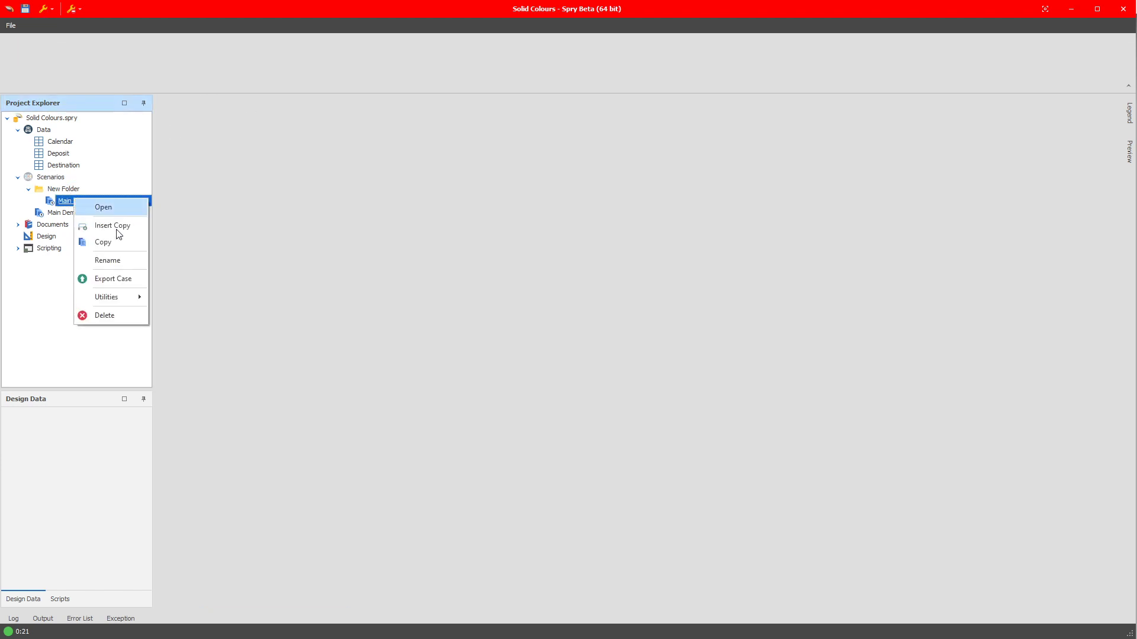
mouse_move(116, 299)
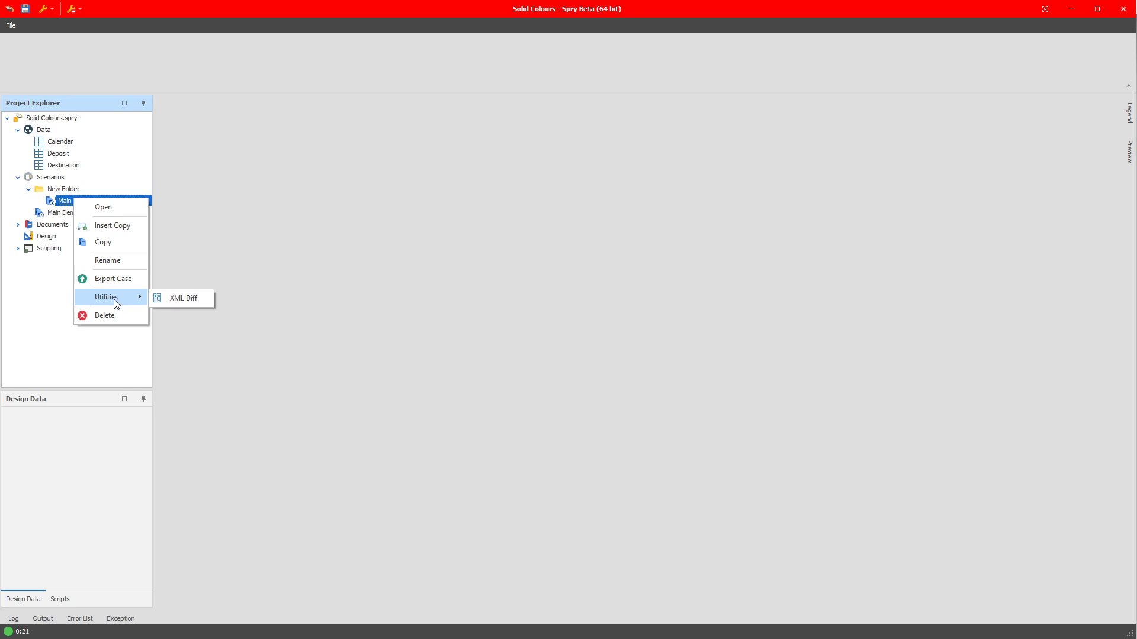
left_click(67, 300)
Open the settings of the Main Demo scenario located directly under Scenarios.
left_click(62, 213)
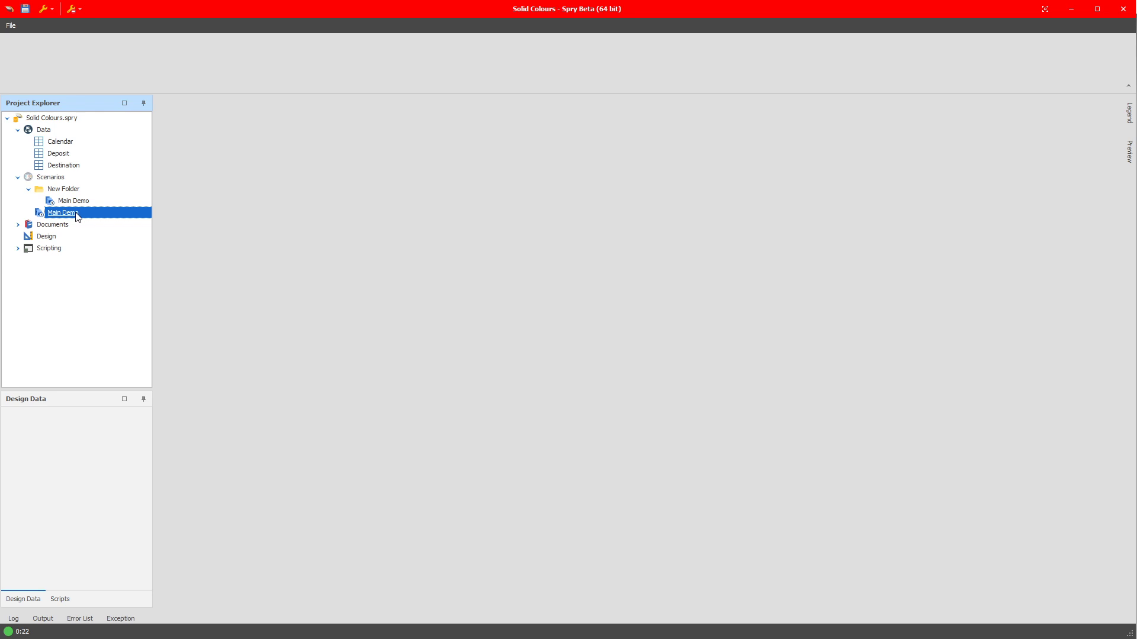
key("Return")
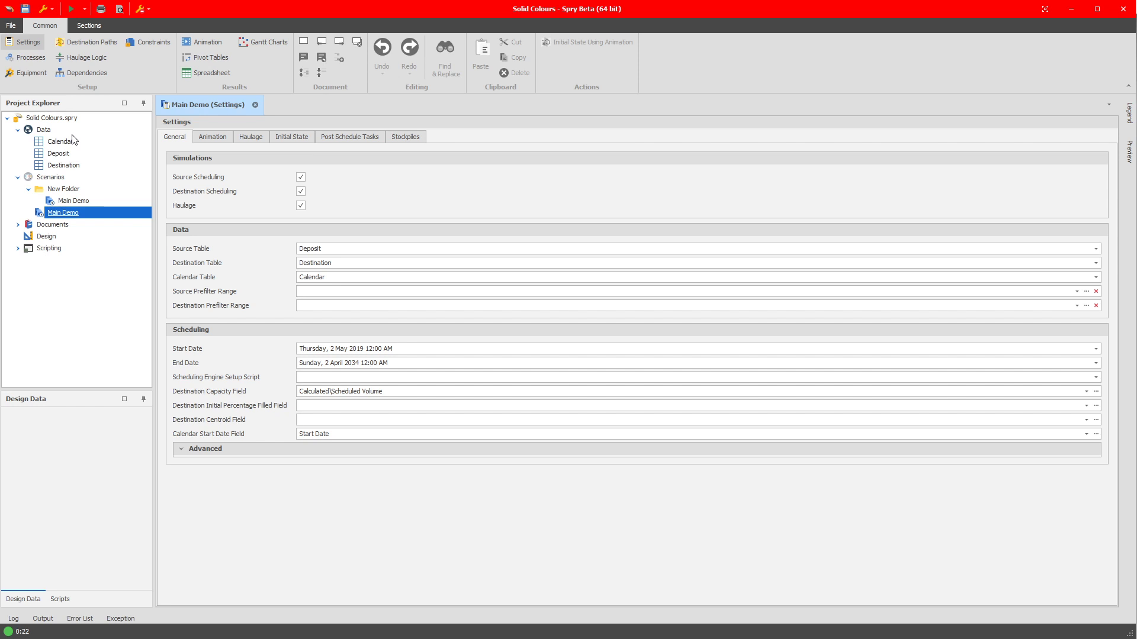
Open the Deposit table's range setup, view the text filter of the Alpha\All range, and close the setup.
right_click(59, 151)
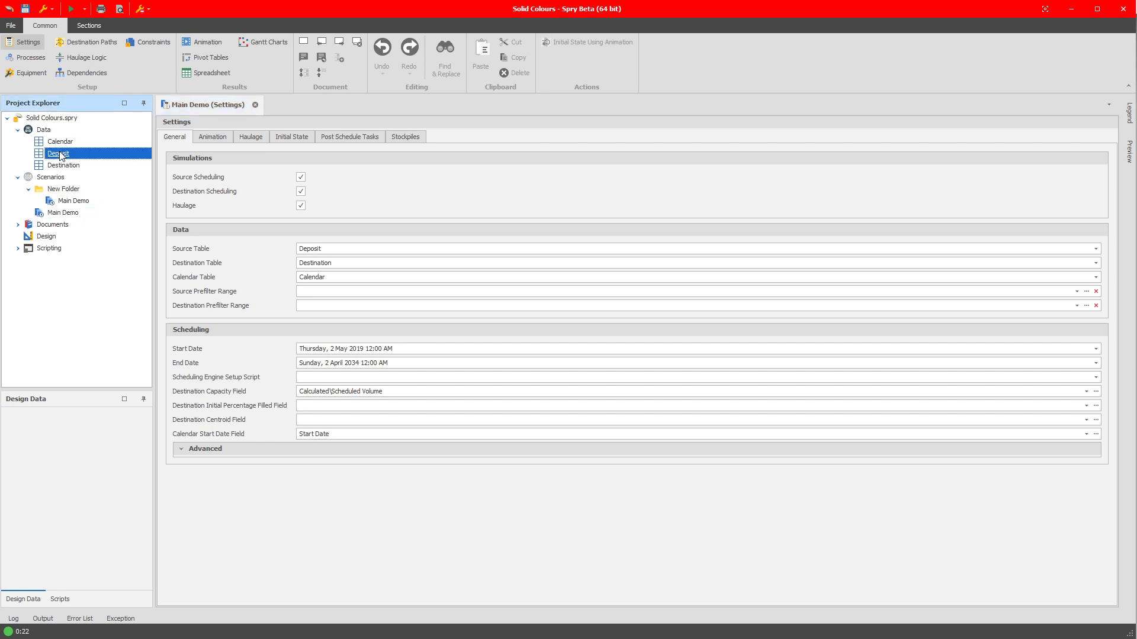
mouse_move(89, 179)
left_click(152, 178)
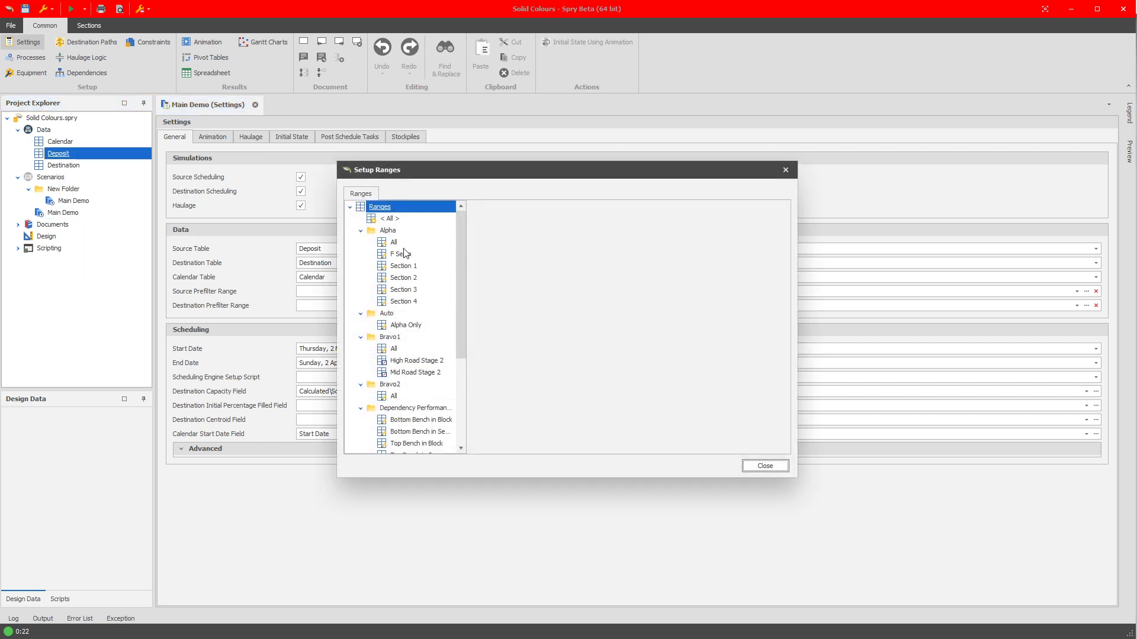
left_click(406, 244)
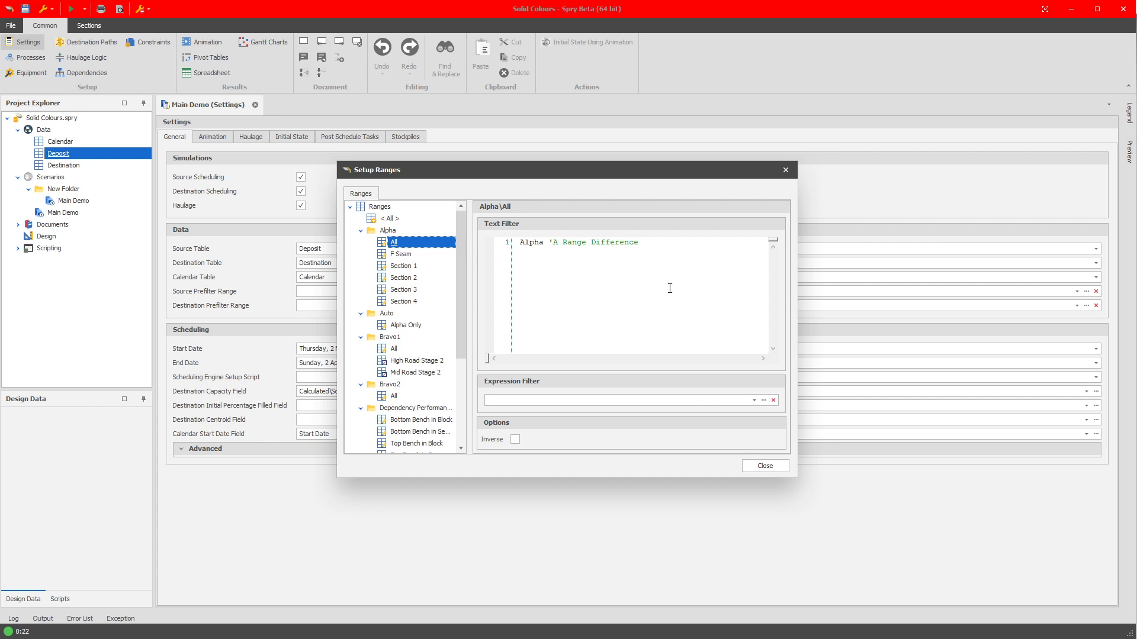
left_click_drag(596, 290, 507, 263)
left_click(765, 466)
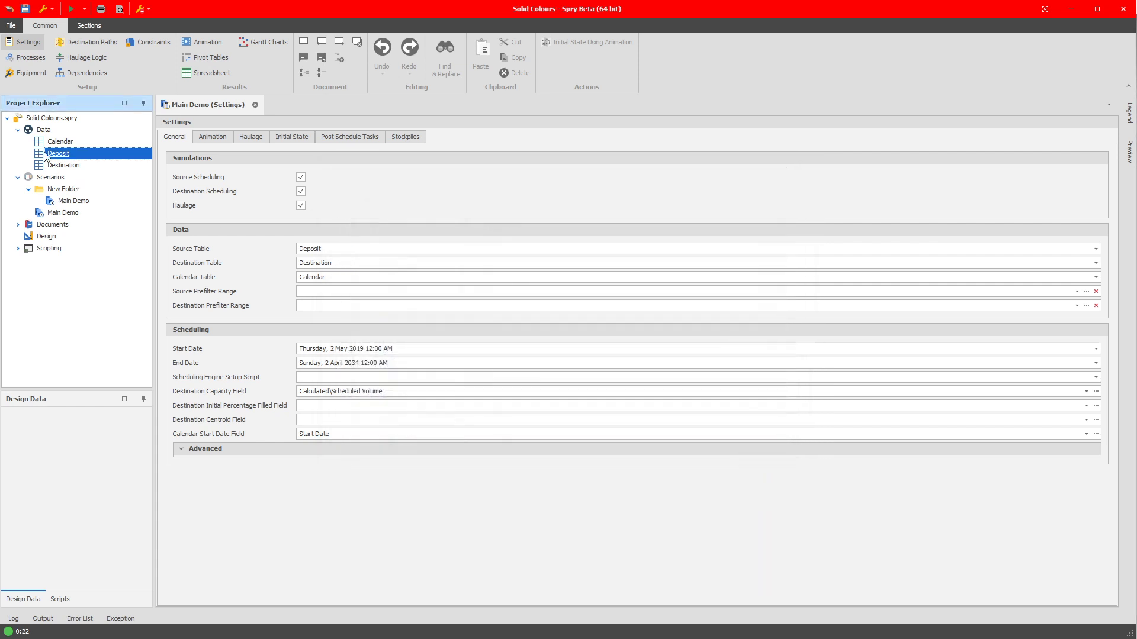
Export the Deposit table's structure with all its items to Deposit Table Structure.xml in the Spry Play folder.
right_click(59, 154)
mouse_move(95, 251)
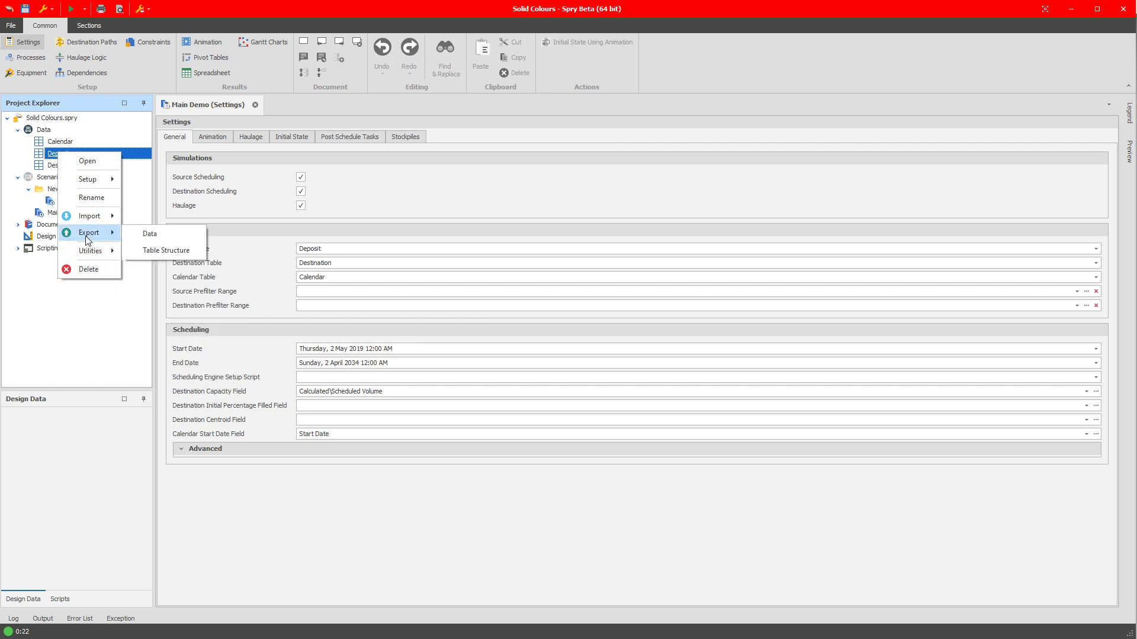
left_click(159, 251)
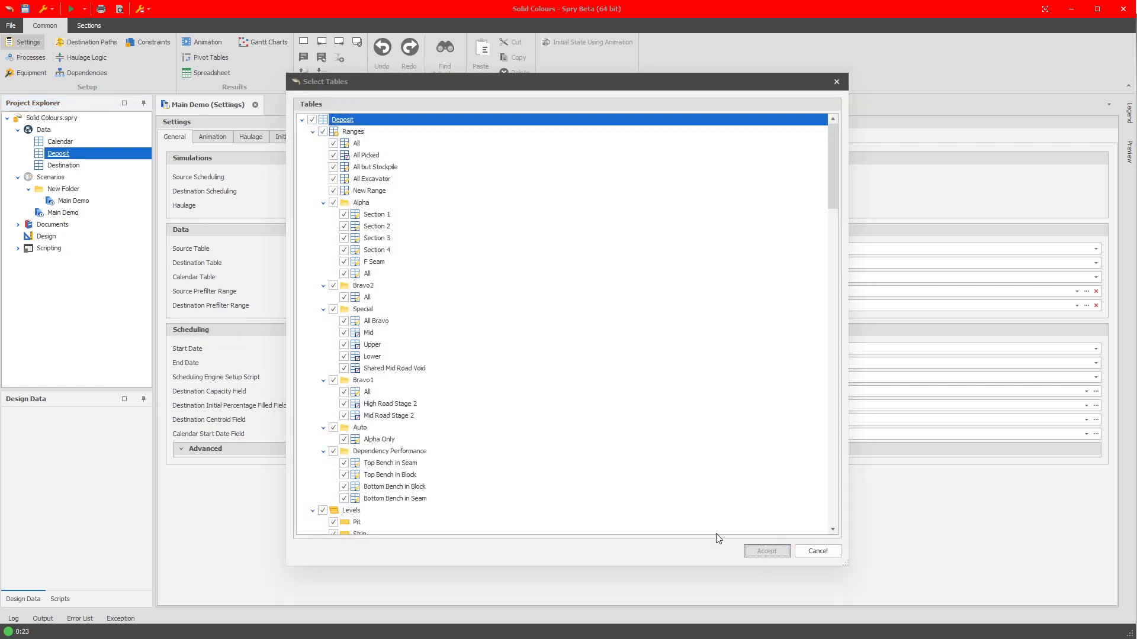
left_click(755, 548)
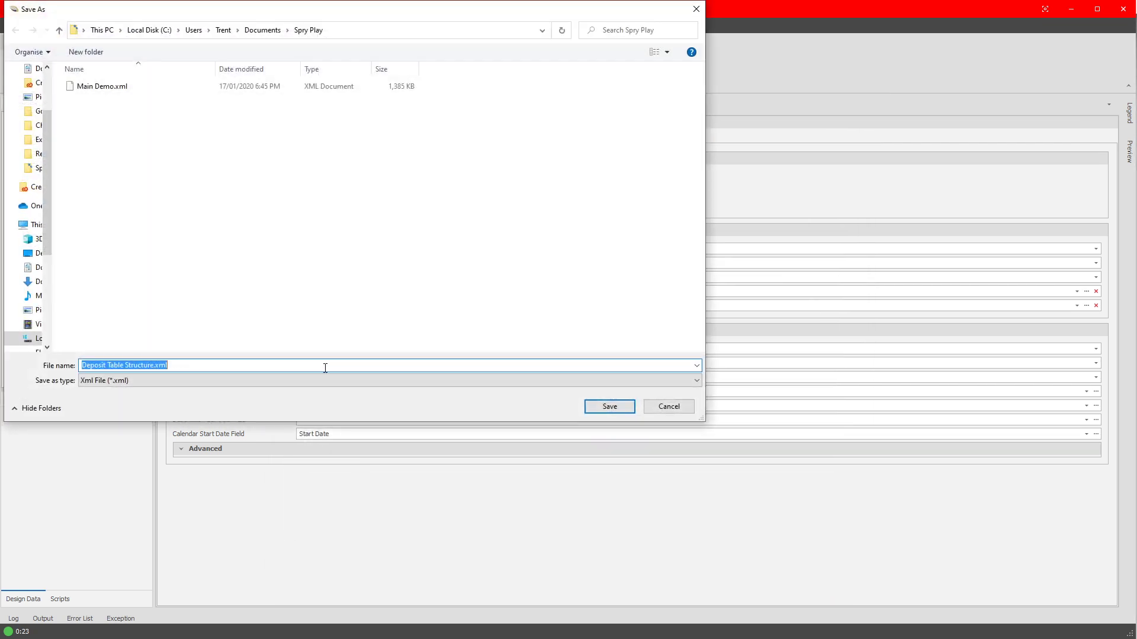
left_click(627, 408)
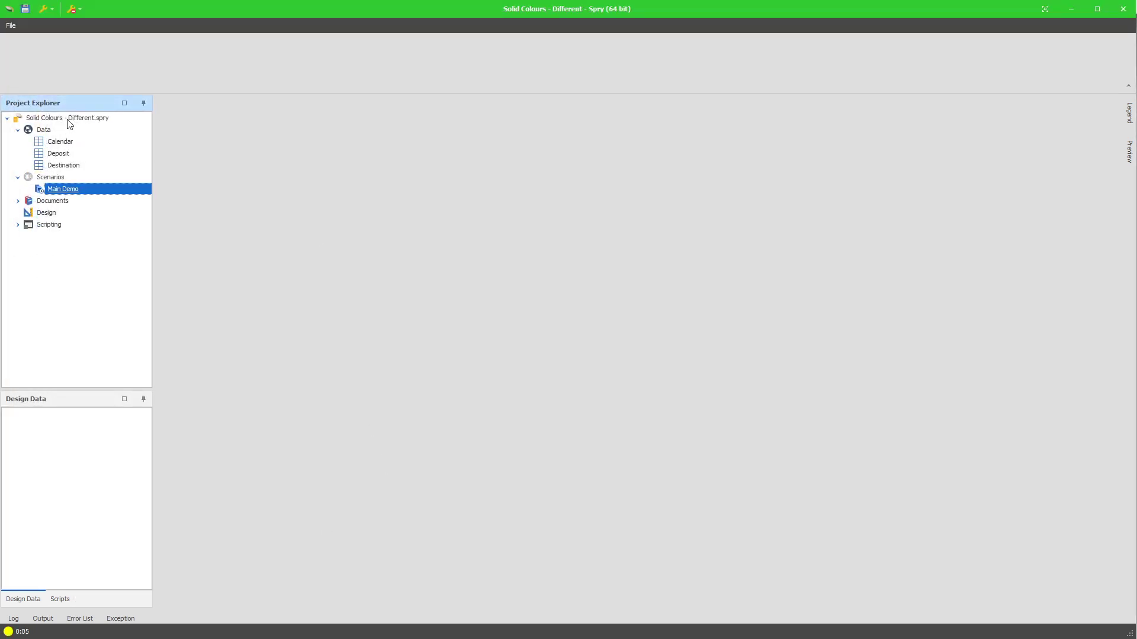
In the Solid Colours - Different project, run XML Diff on the Deposit table against the file Deposit Table Structure.xml.
right_click(67, 155)
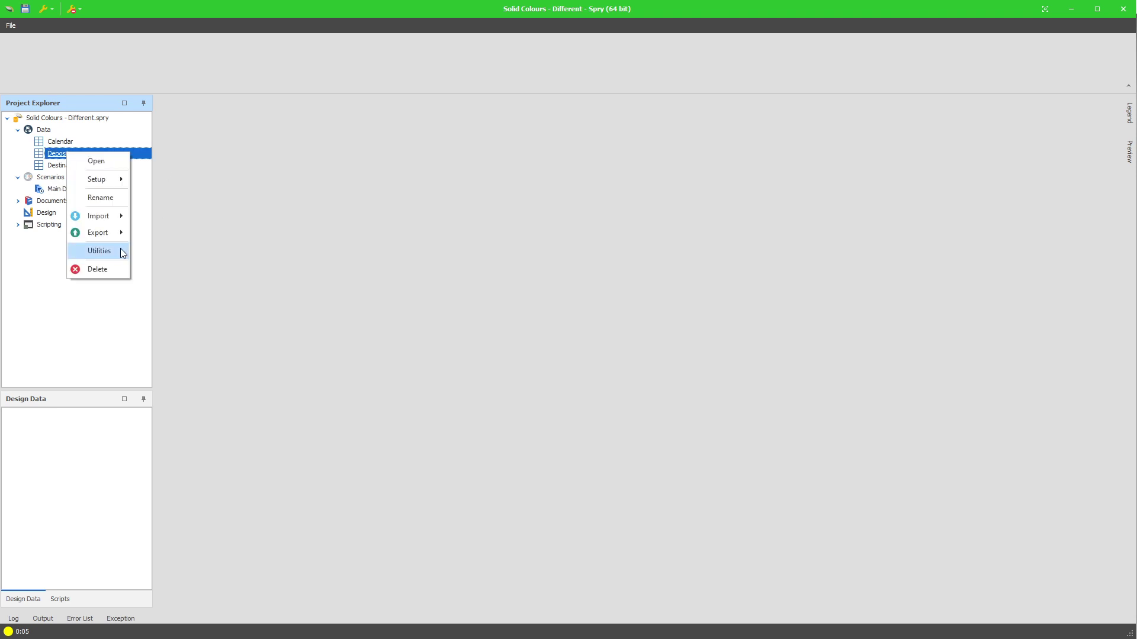
mouse_move(119, 251)
left_click(175, 371)
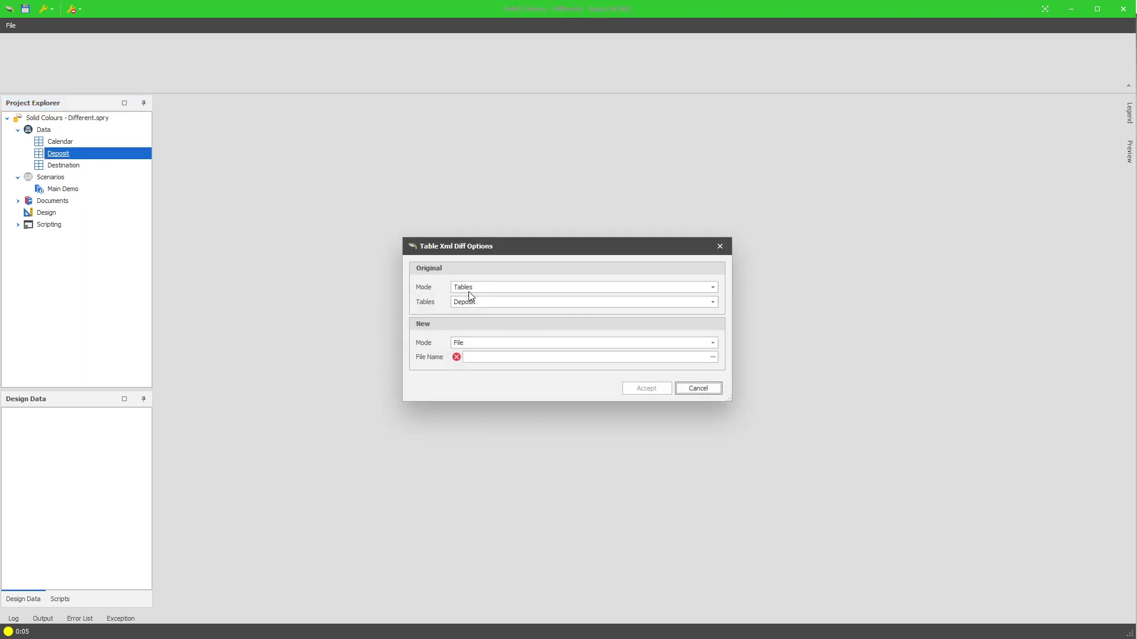
left_click(706, 357)
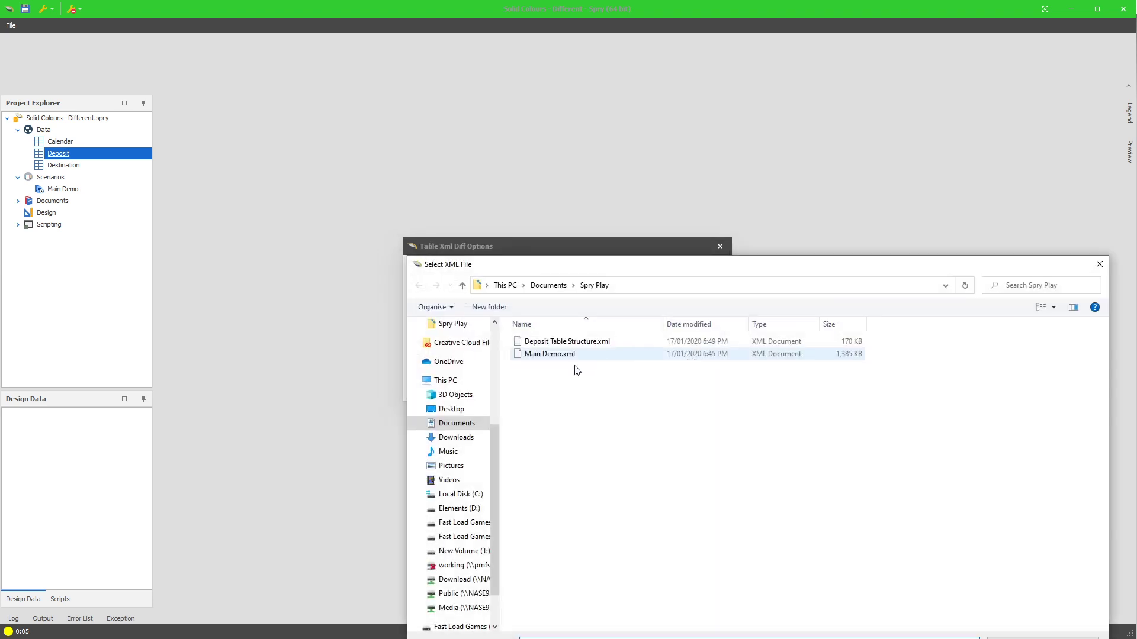
left_click(568, 342)
double_click(559, 342)
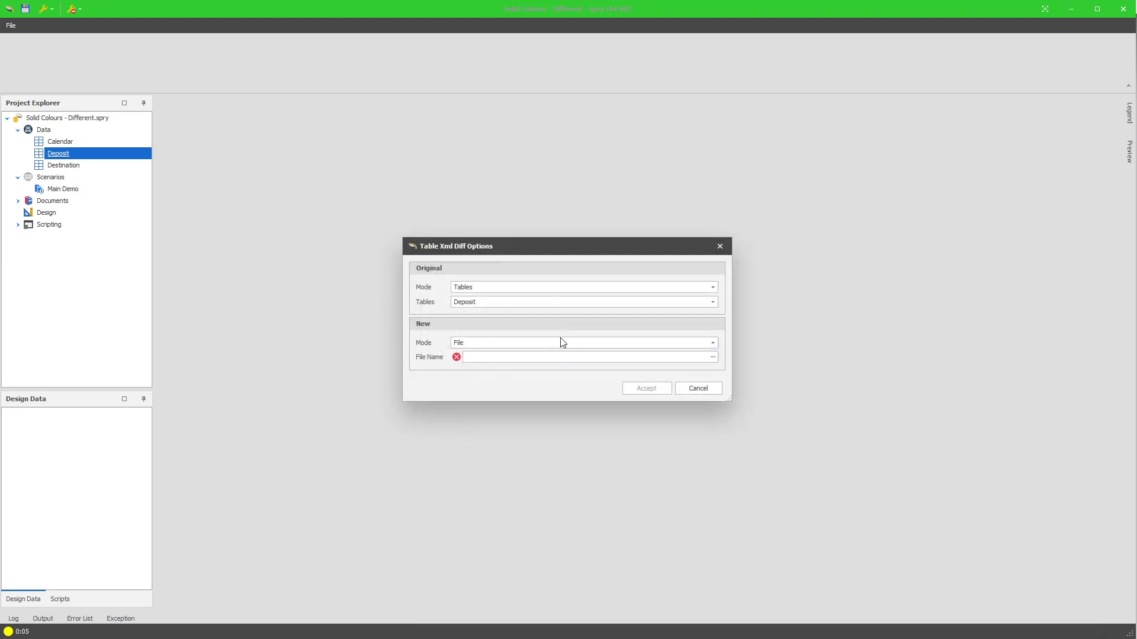
left_click(648, 388)
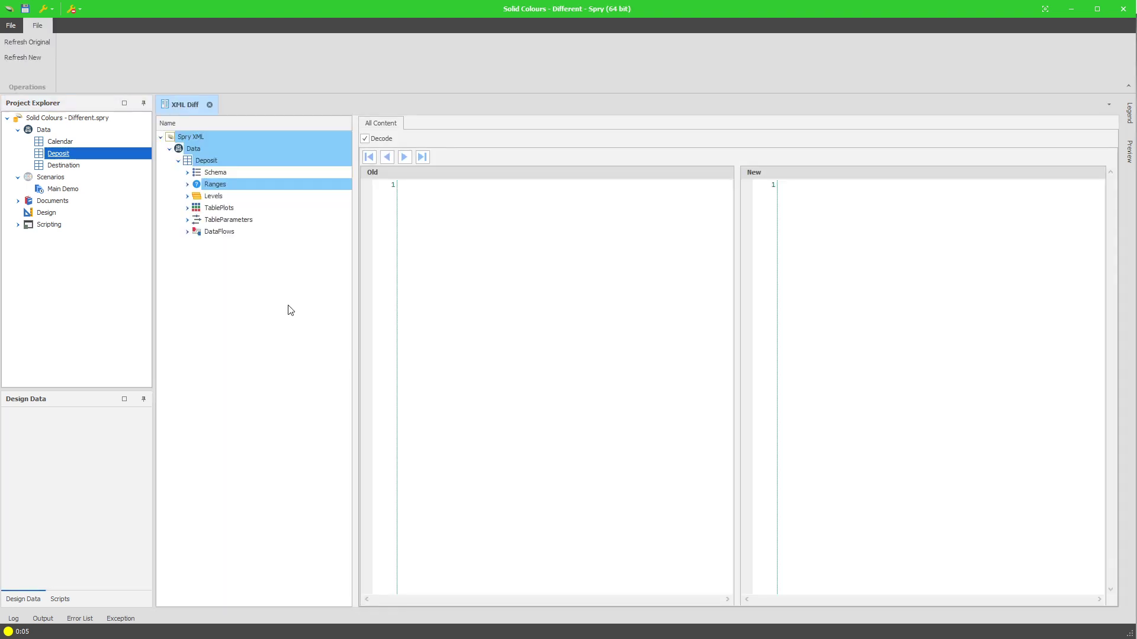
Expand Ranges and the Alpha folder, and compare the old and new XML of Alpha's All range.
left_click(187, 184)
left_click(196, 255)
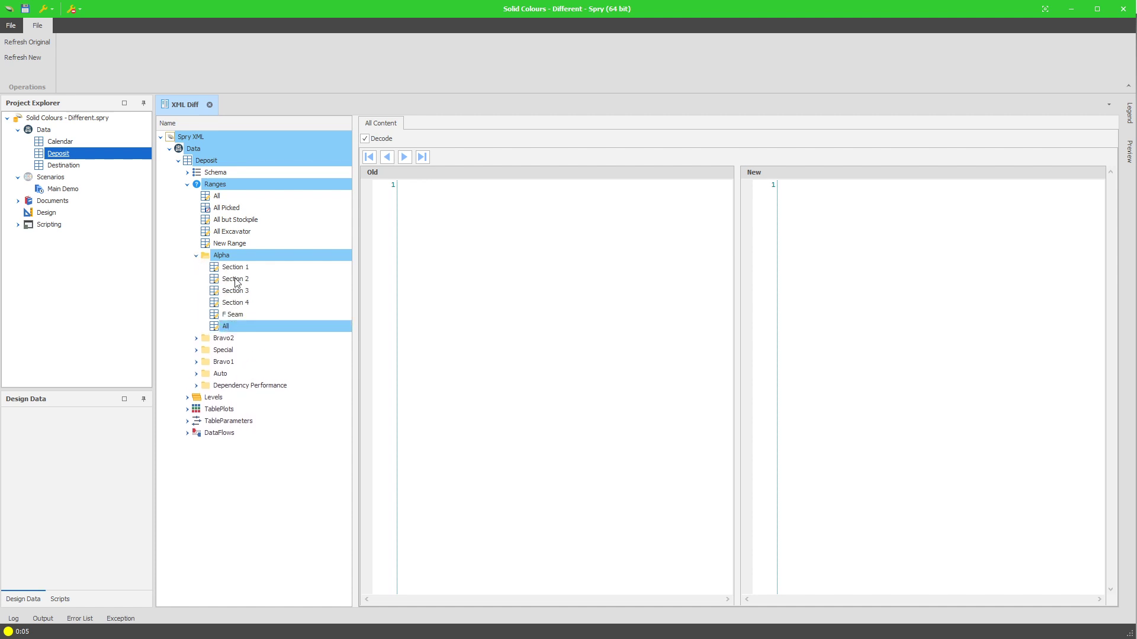
left_click(226, 326)
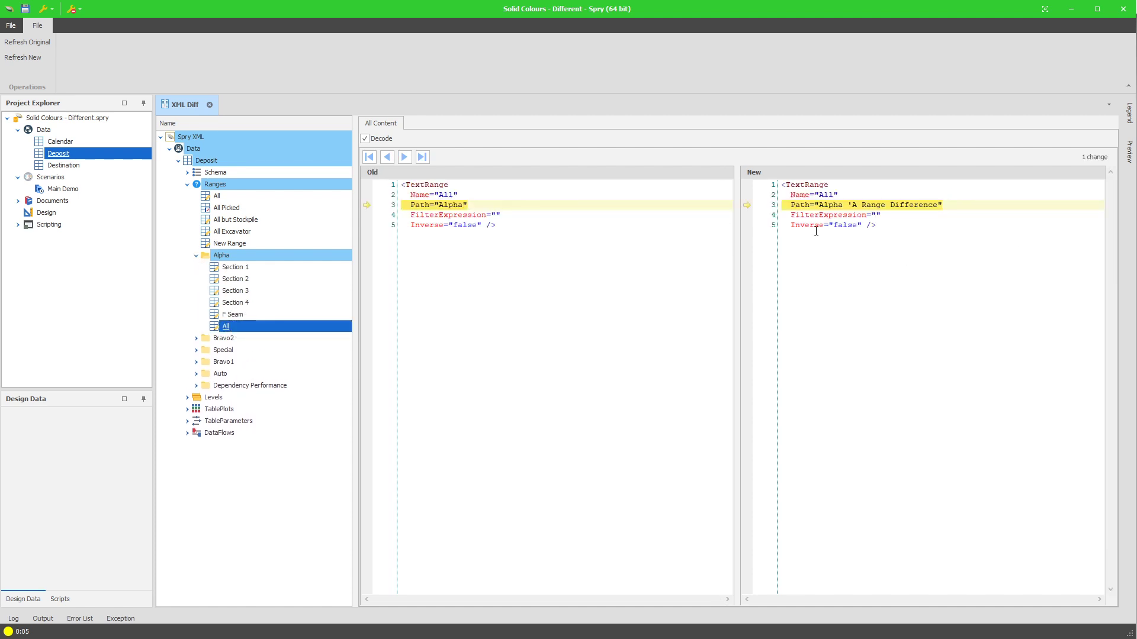